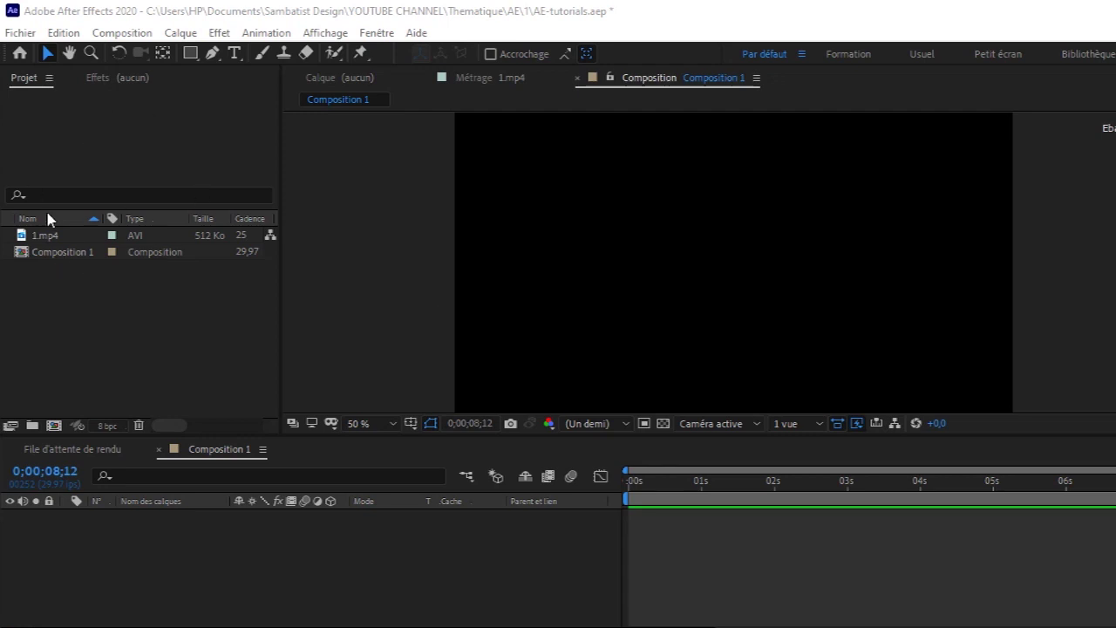
- Add the 1.mp4 clip to Composition 1 and scale it to 205% to fill the frame
{"action": "left_click", "coordinate": [55, 242]}
{"action": "left_click_drag", "start_coordinate": [62, 240], "coordinate": [90, 522]}
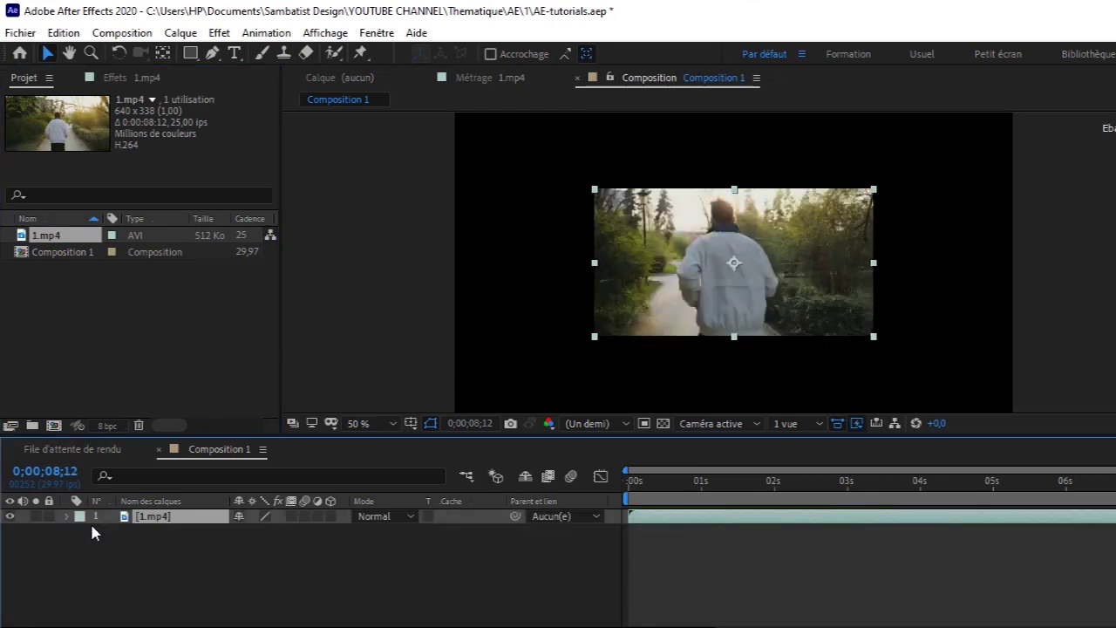
{"action": "key", "text": "s"}
{"action": "left_click_drag", "start_coordinate": [259, 530], "coordinate": [361, 535]}
- Play back Composition 1 to preview the enlarged clip, stop partway through, and deselect the layer
{"action": "key", "text": "space"}
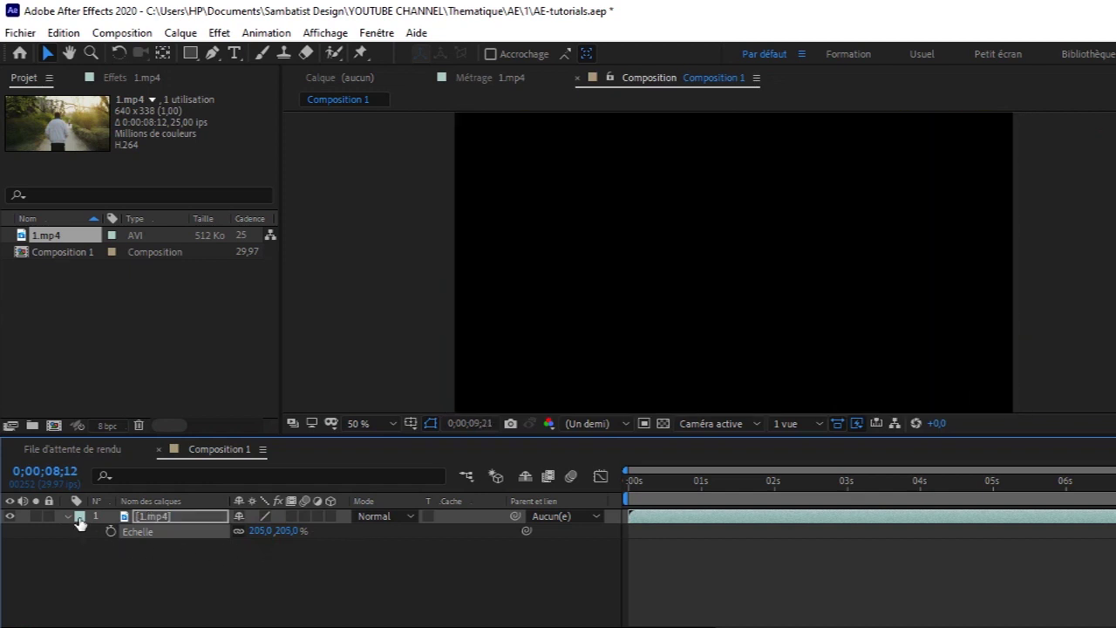
{"action": "left_click", "coordinate": [69, 516]}
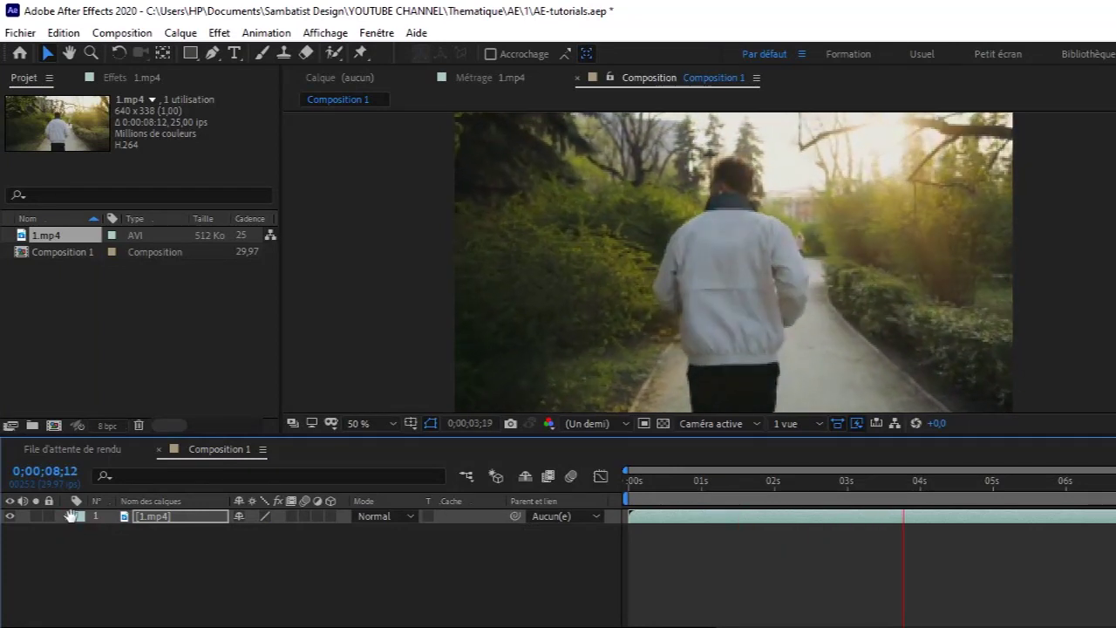
{"action": "key", "text": "space"}
{"action": "left_click", "coordinate": [195, 571]}
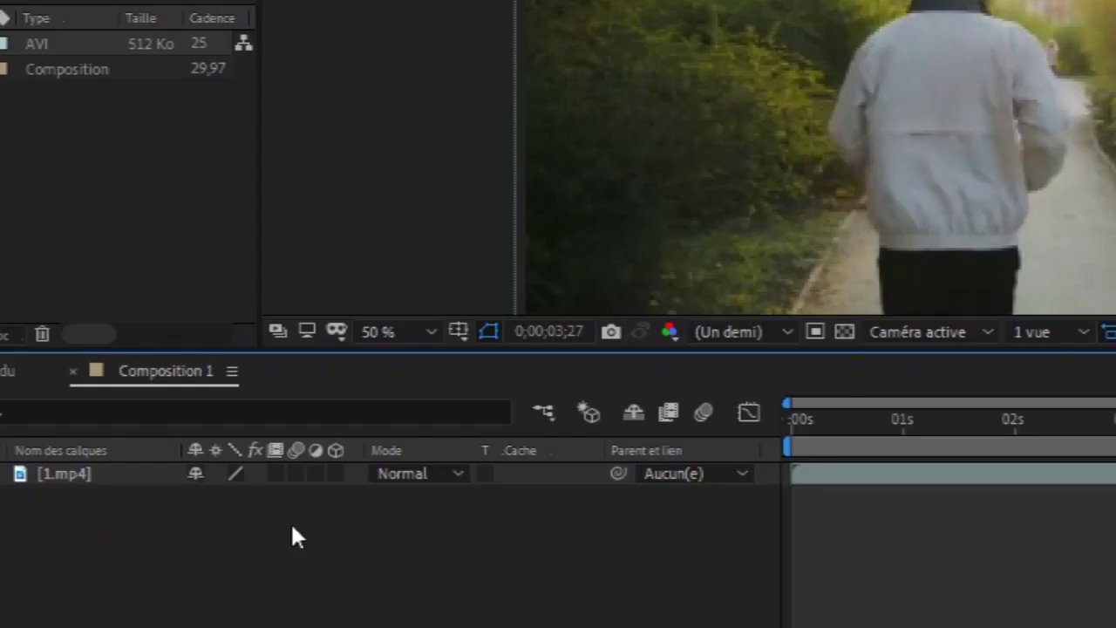
- Create a null object named "running tracking" and move its anchor point to the centre of the null
{"action": "right_click", "coordinate": [292, 528]}
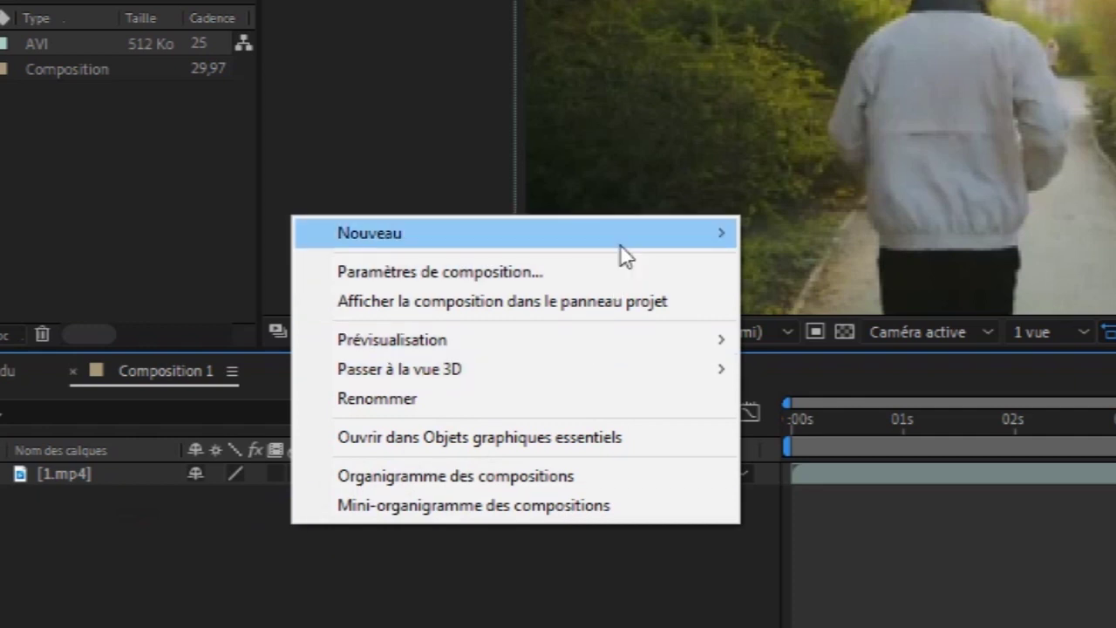
{"action": "mouse_move", "coordinate": [638, 243]}
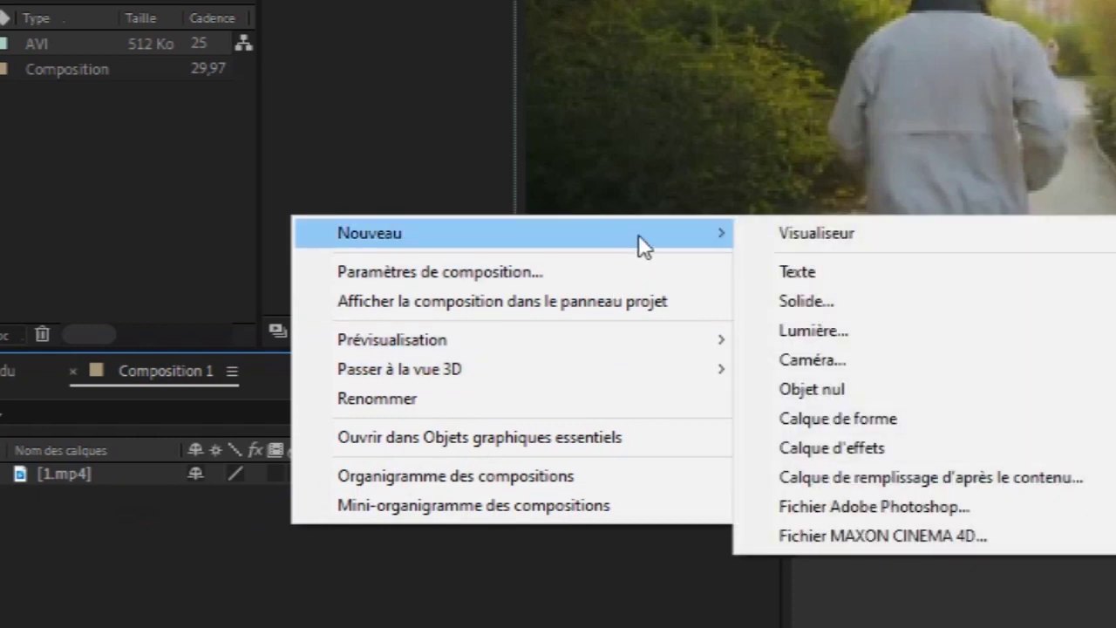
{"action": "left_click", "coordinate": [835, 387]}
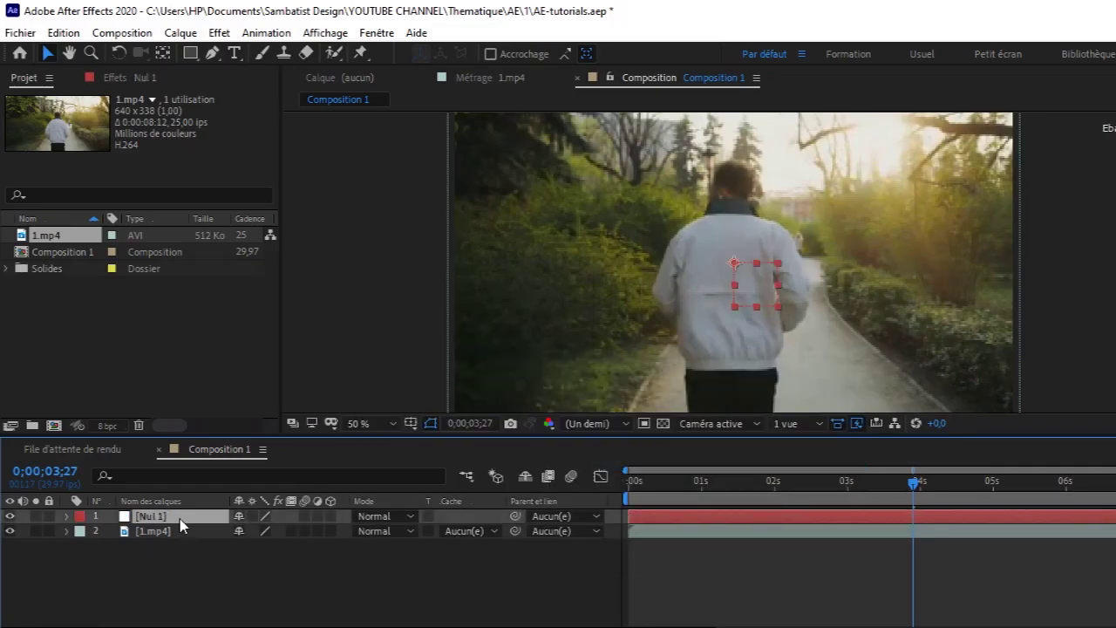
{"action": "right_click", "coordinate": [181, 521]}
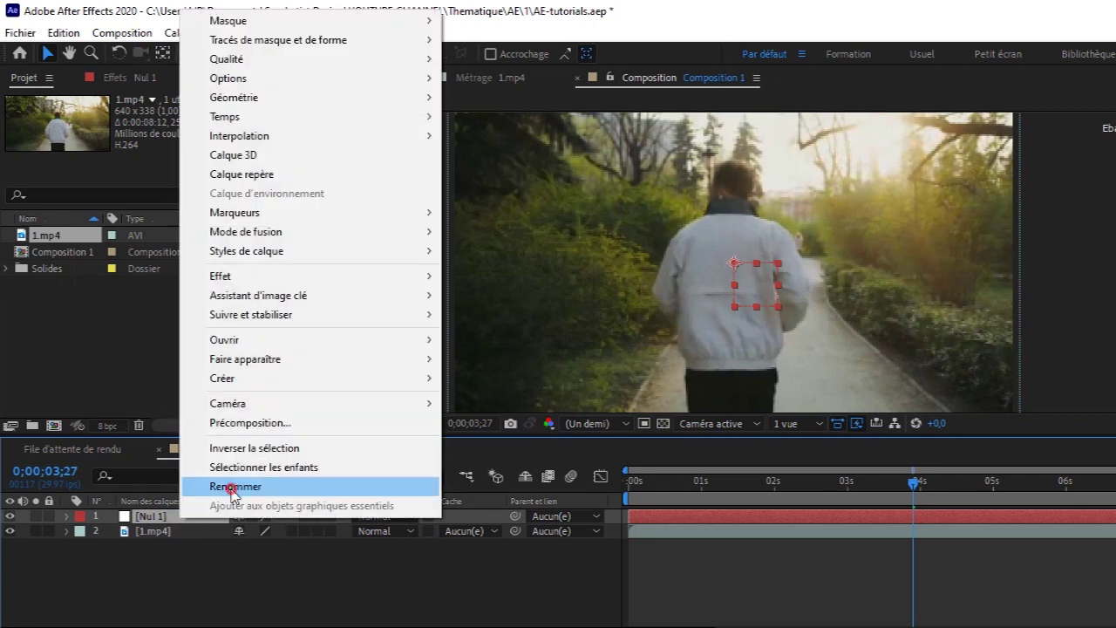
{"action": "left_click", "coordinate": [233, 488]}
{"action": "type", "text": "running tracking"}
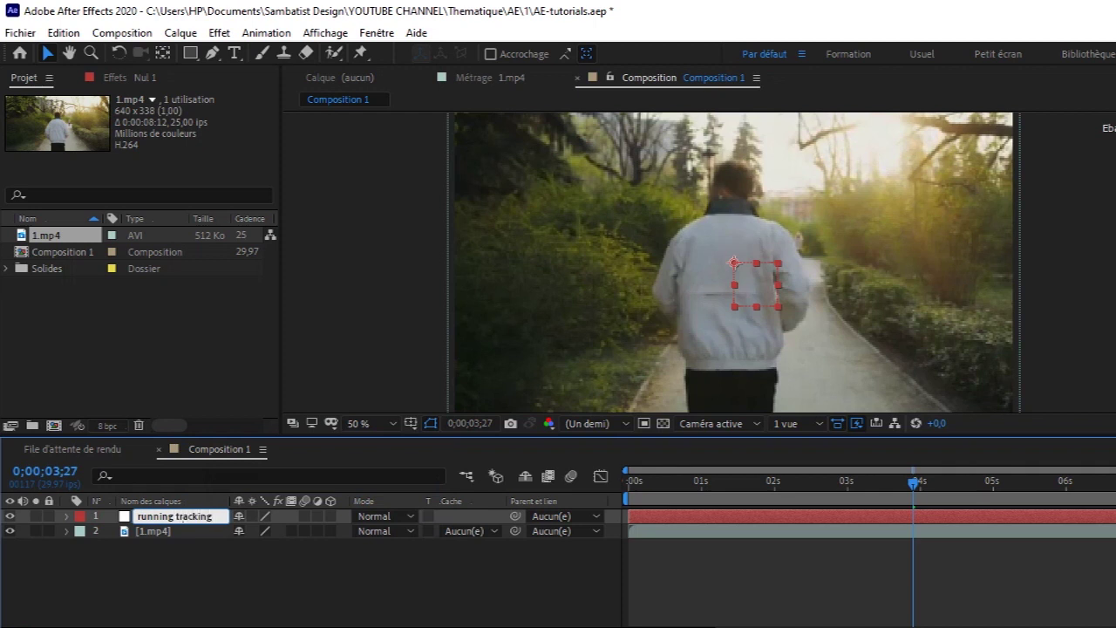
{"action": "key", "text": "Return"}
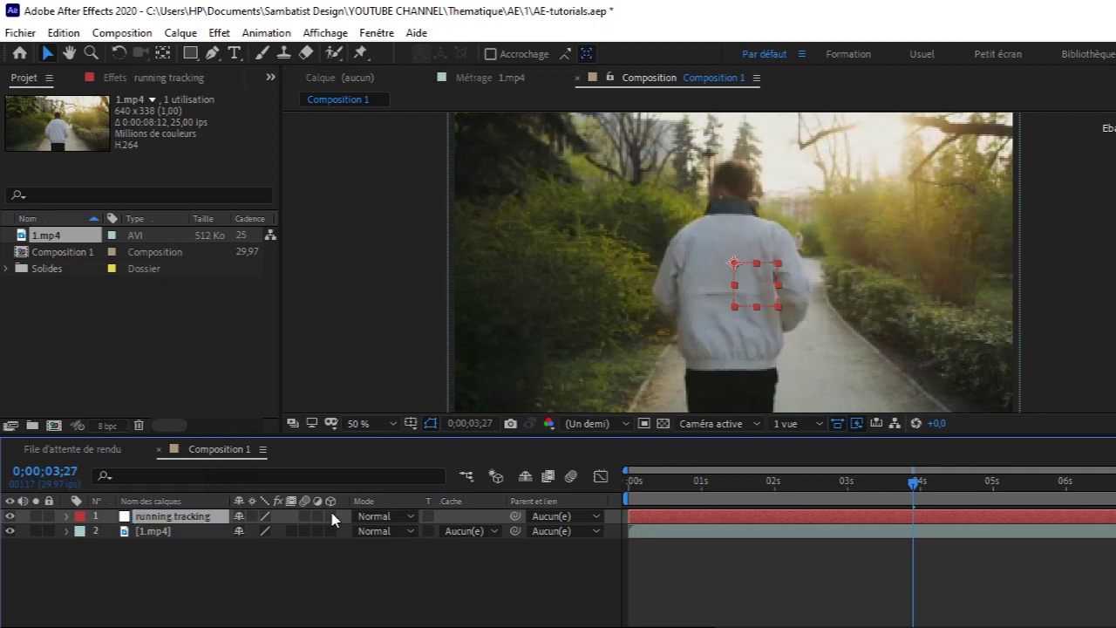
{"action": "left_click", "coordinate": [162, 53]}
{"action": "left_click_drag", "start_coordinate": [734, 263], "coordinate": [757, 287]}
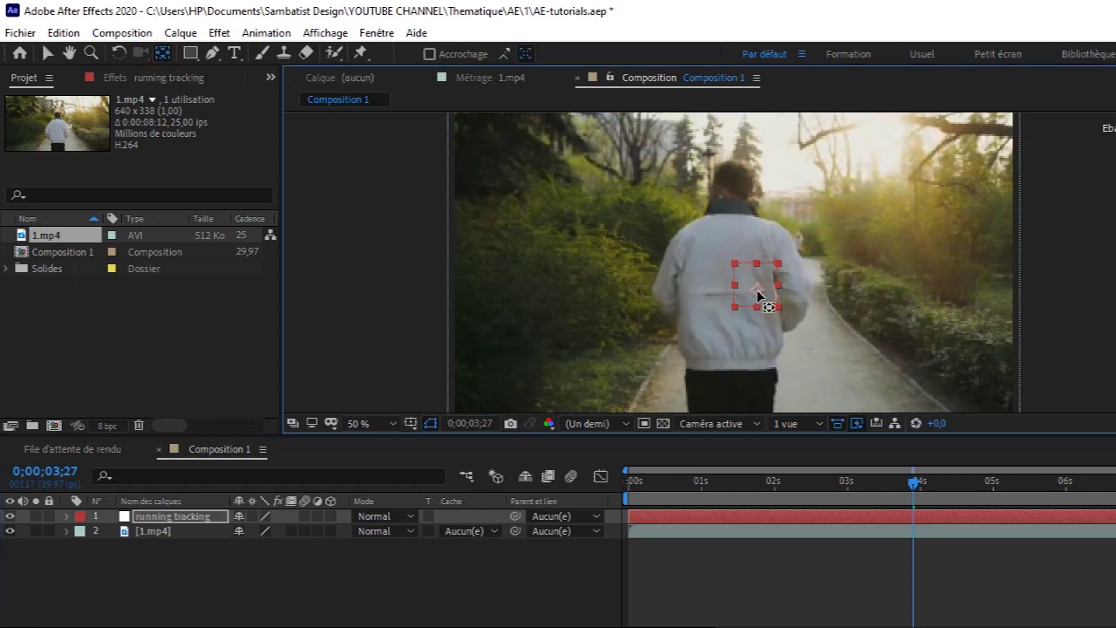
- Open the tracker settings and start motion tracking with 1.mp4 as the motion source
{"action": "left_click", "coordinate": [181, 532]}
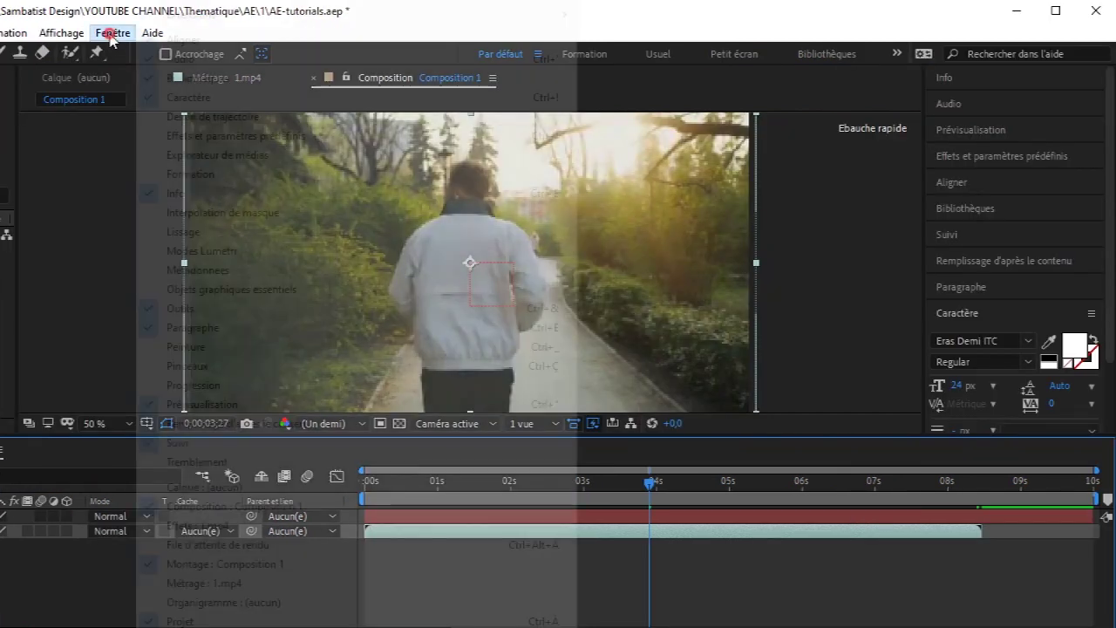
{"action": "left_click", "coordinate": [376, 32]}
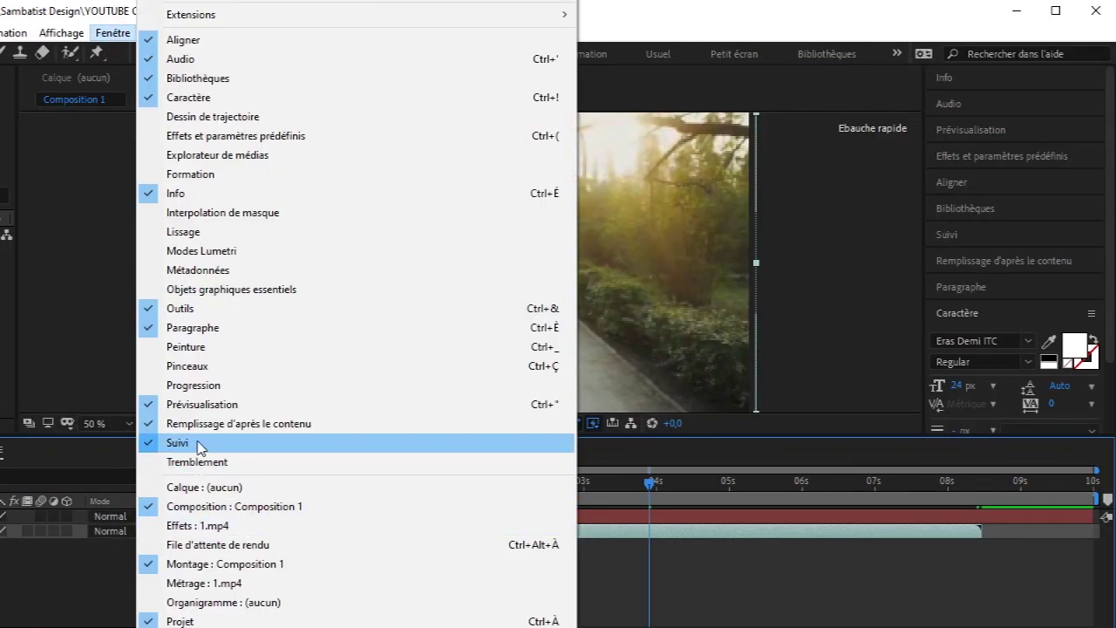
{"action": "left_click", "coordinate": [826, 317]}
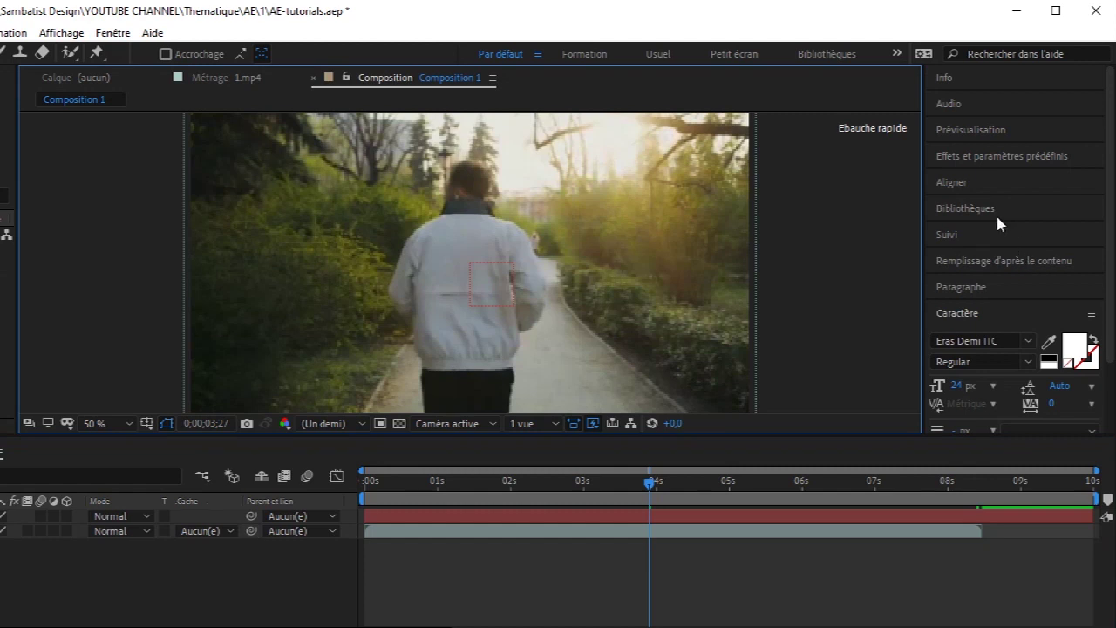
{"action": "left_click", "coordinate": [966, 235]}
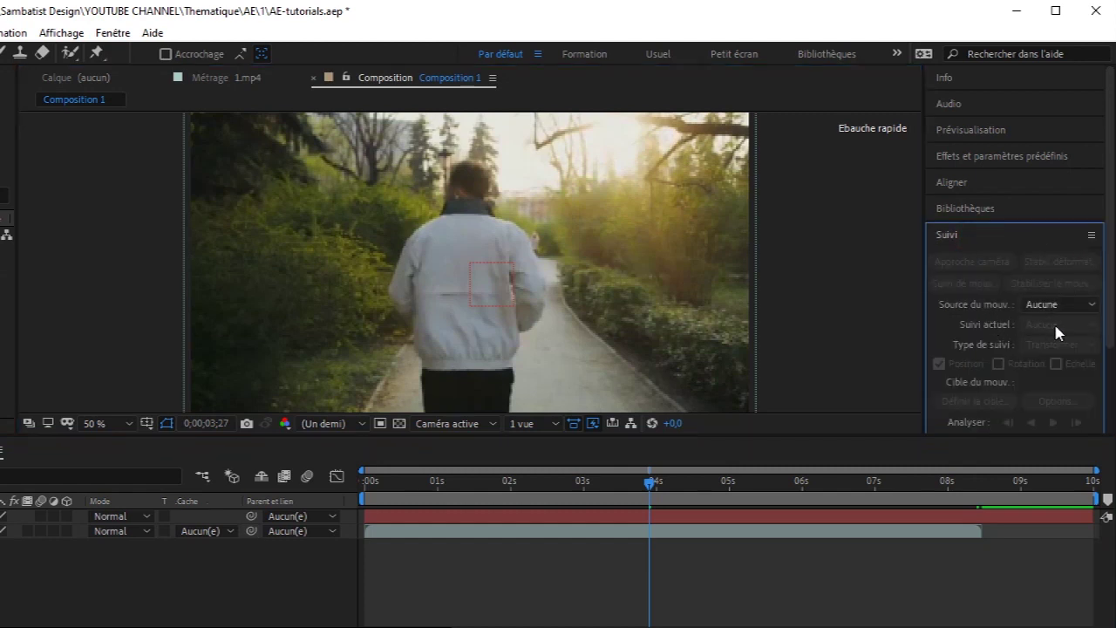
{"action": "left_click", "coordinate": [1092, 309]}
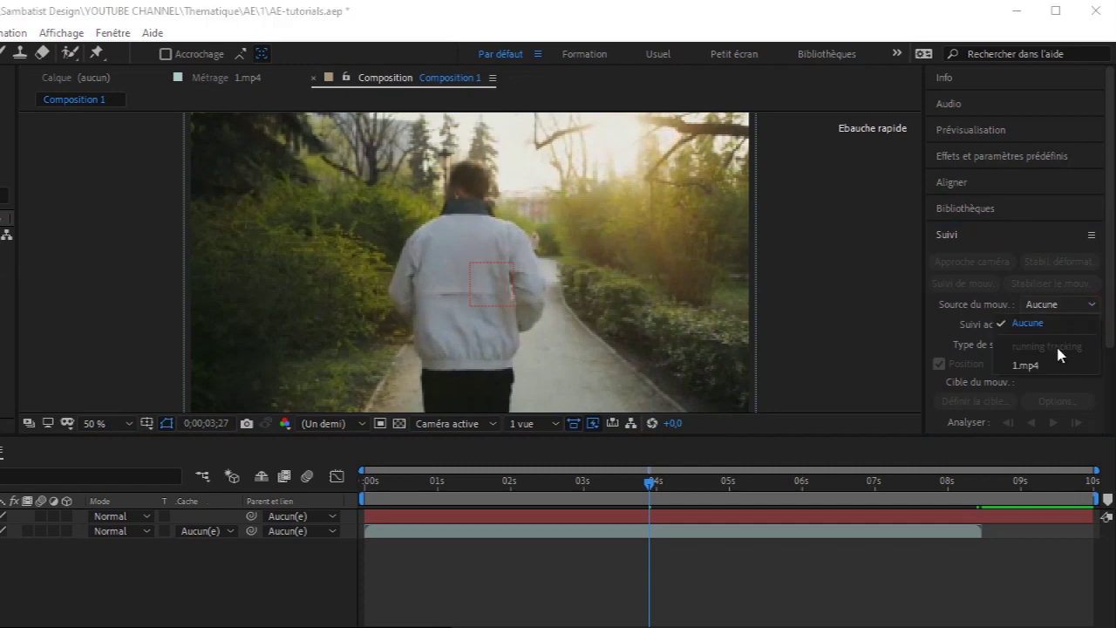
{"action": "left_click", "coordinate": [1046, 367]}
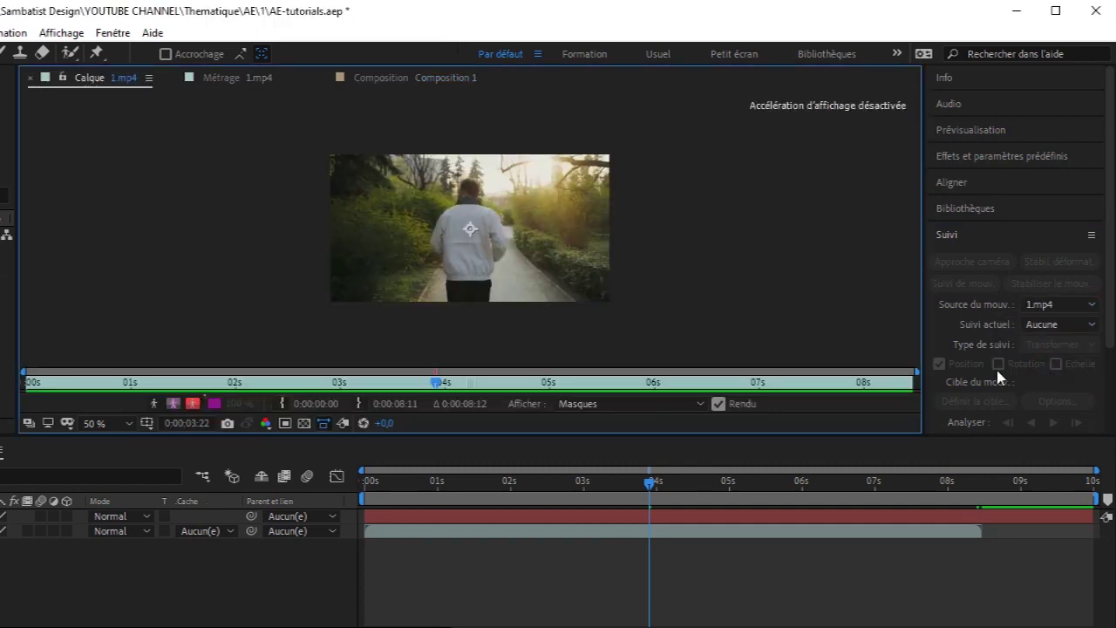
{"action": "scroll", "coordinate": [1109, 312], "scroll_direction": "down", "scroll_amount": 2}
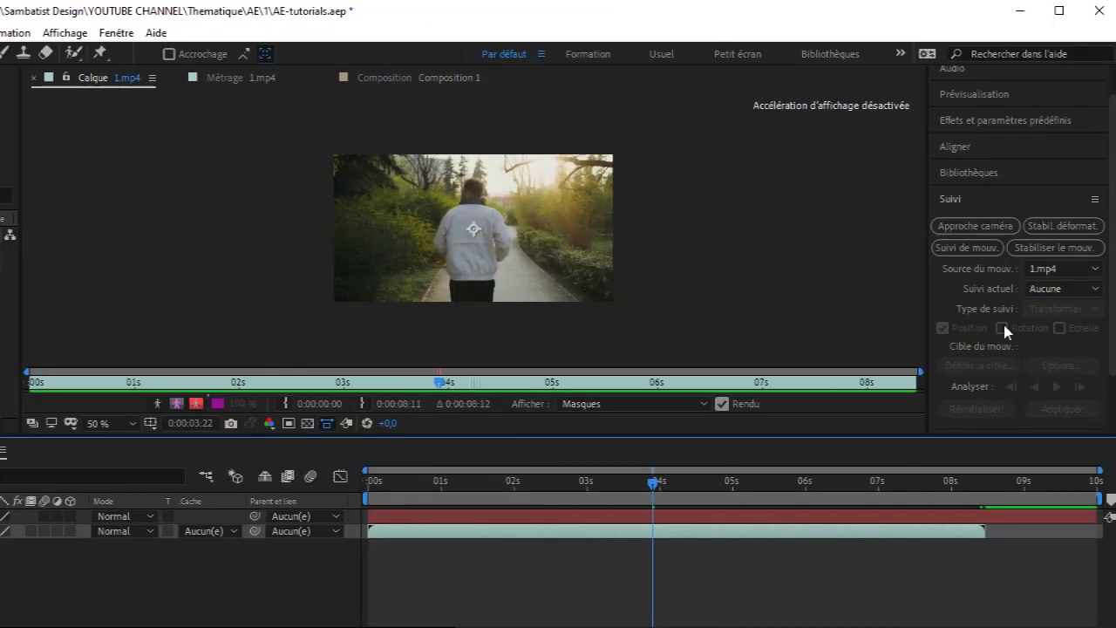
{"action": "left_click", "coordinate": [951, 246]}
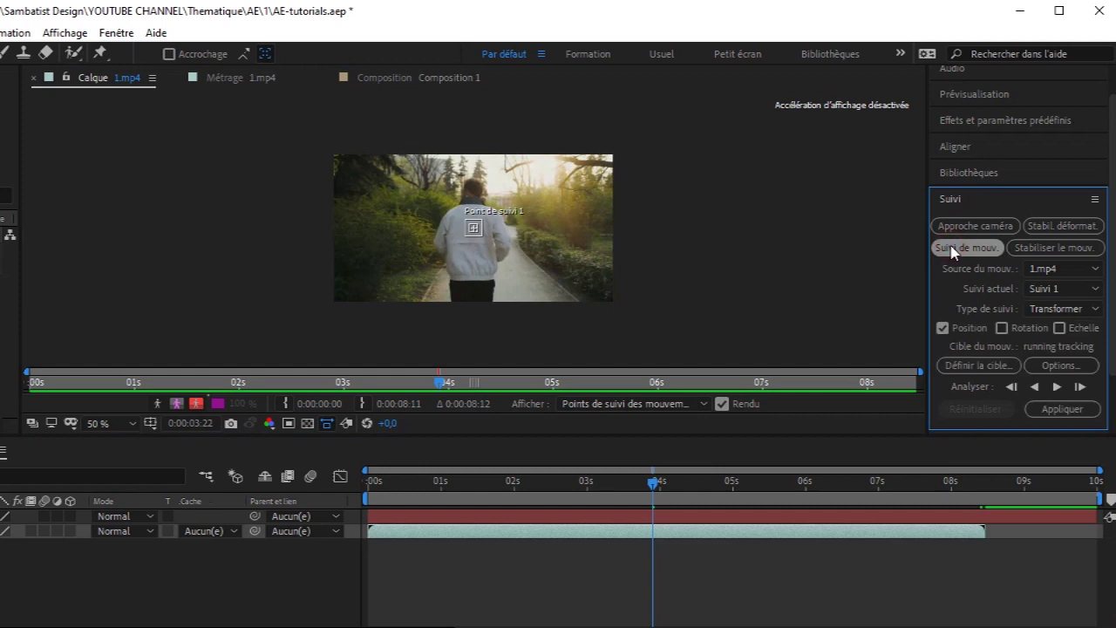
- Show the clip at 100% and place the track point on the runner's neck at the first frame
{"action": "left_click", "coordinate": [126, 422]}
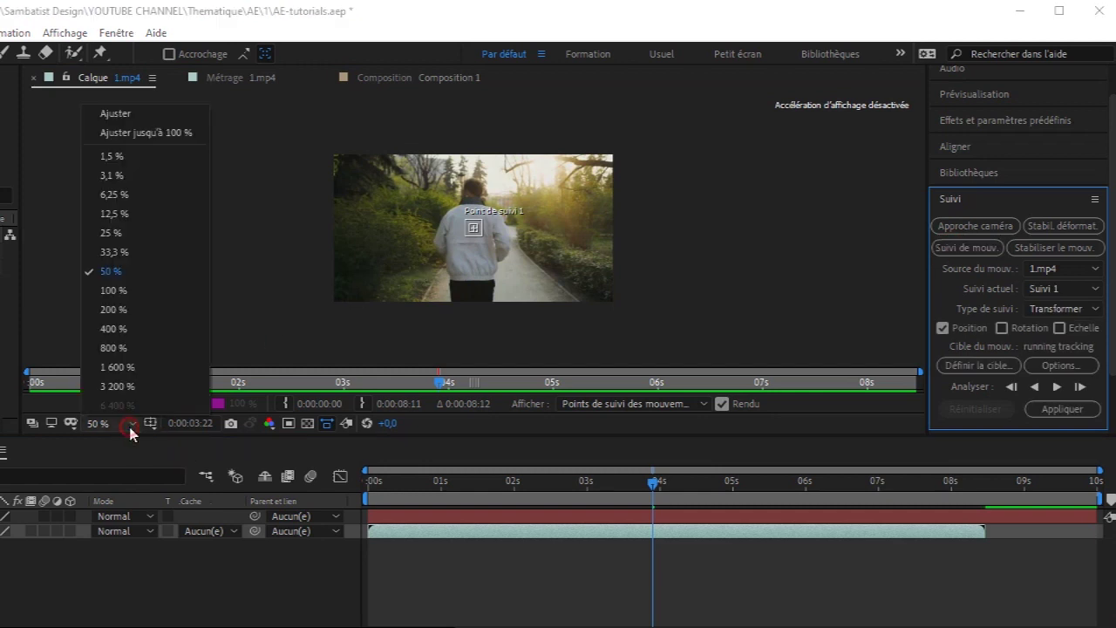
{"action": "left_click", "coordinate": [119, 289]}
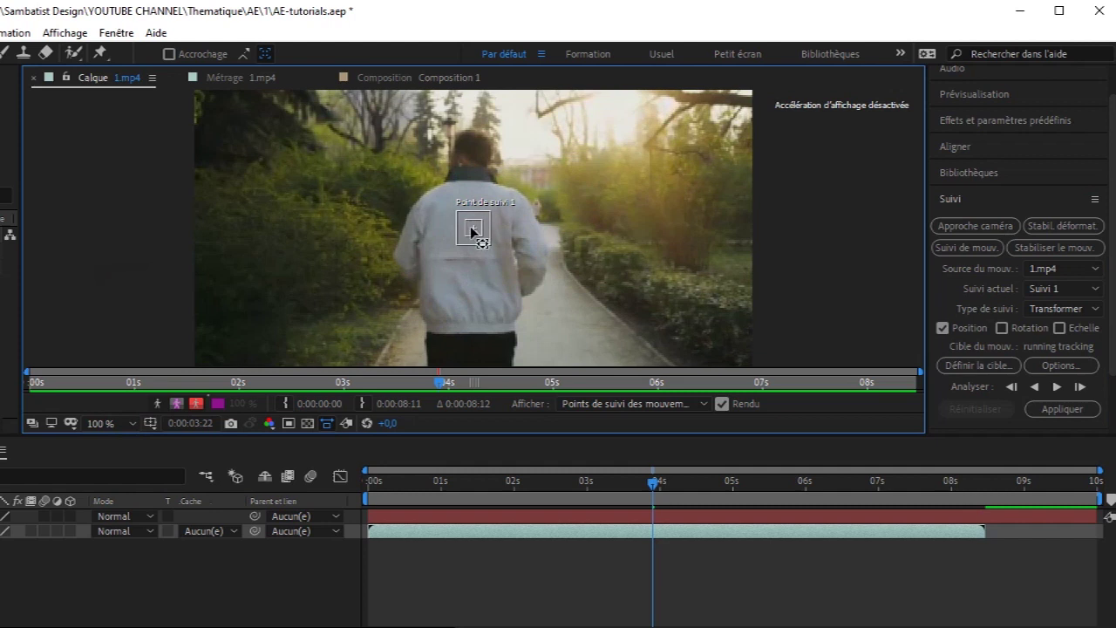
{"action": "left_click_drag", "start_coordinate": [471, 231], "coordinate": [469, 180]}
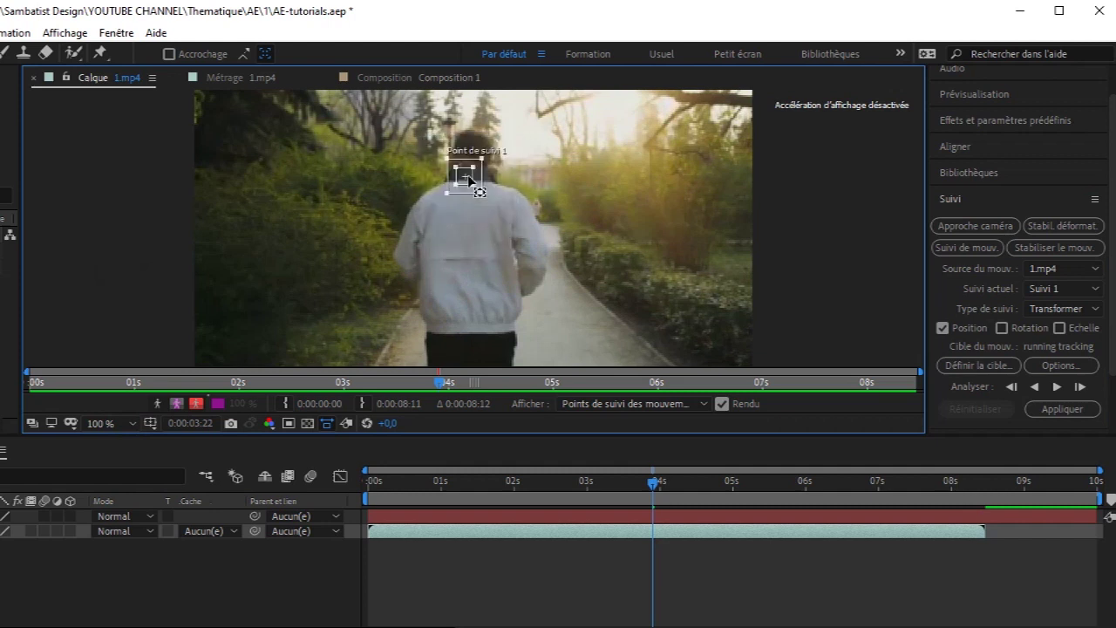
{"action": "key", "text": "Home"}
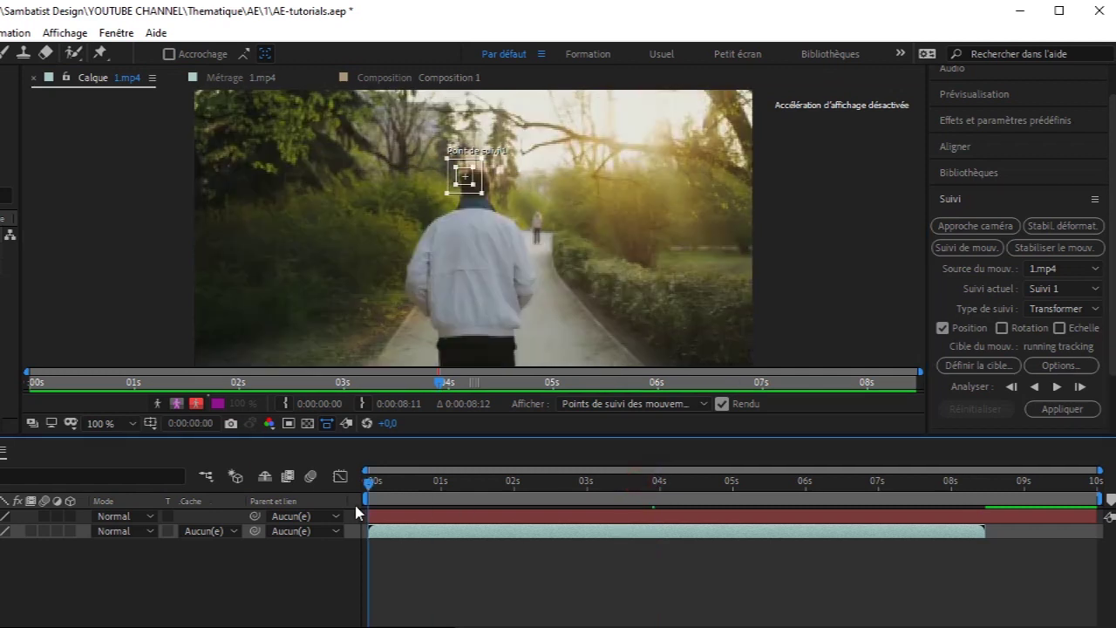
{"action": "left_click_drag", "start_coordinate": [464, 176], "coordinate": [475, 202]}
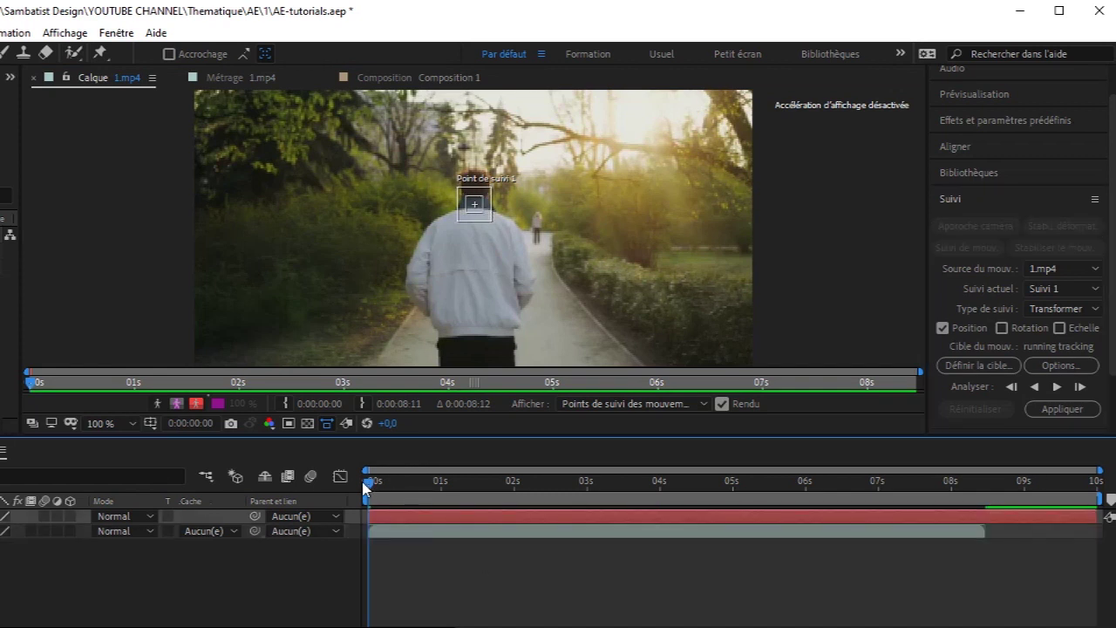
- Trim the "running tracking" null layer so it ends with the 1.mp4 clip
{"action": "left_click", "coordinate": [986, 470]}
{"action": "left_click_drag", "start_coordinate": [986, 471], "coordinate": [983, 471]}
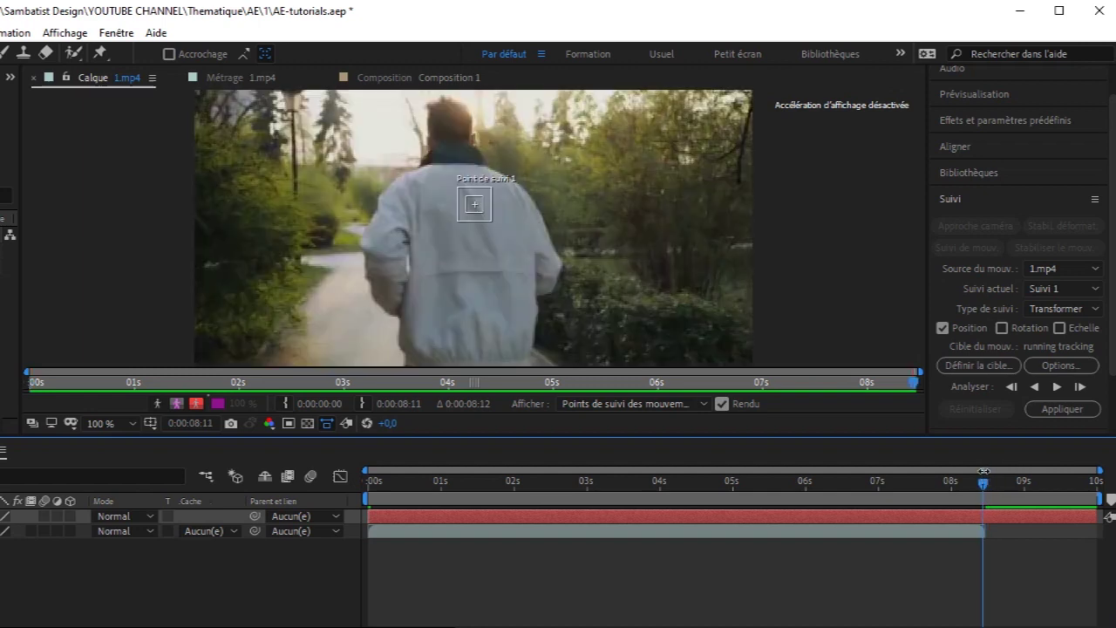
{"action": "key", "text": "alt+bracketright"}
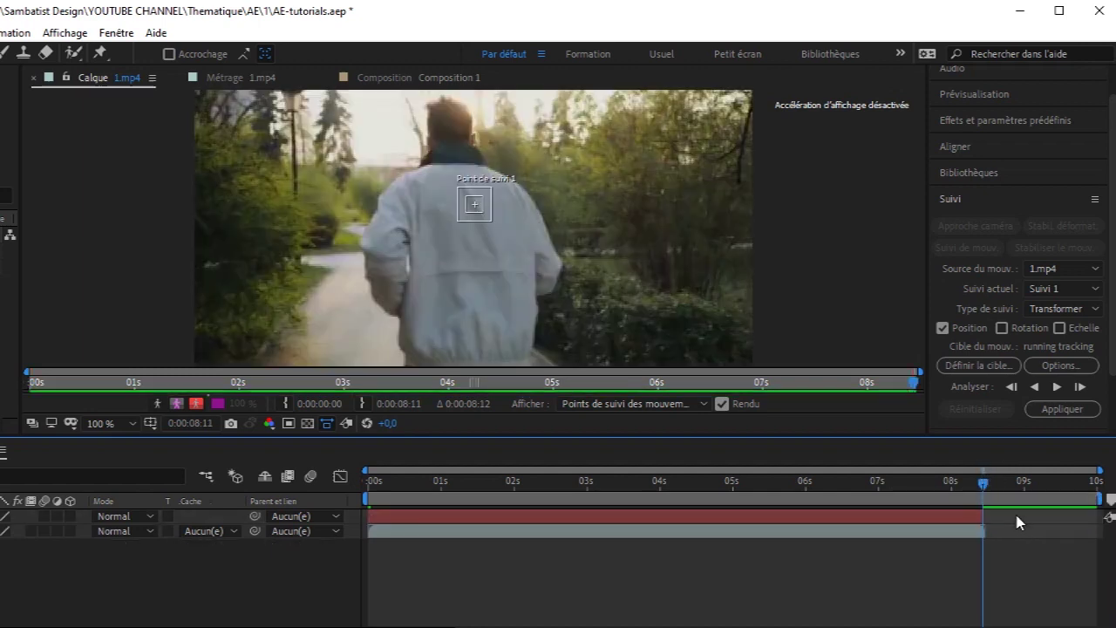
- Analyze the track point's motion forward from the first frame through the end of the clip, and scrub back to the start
{"action": "key", "text": "Home"}
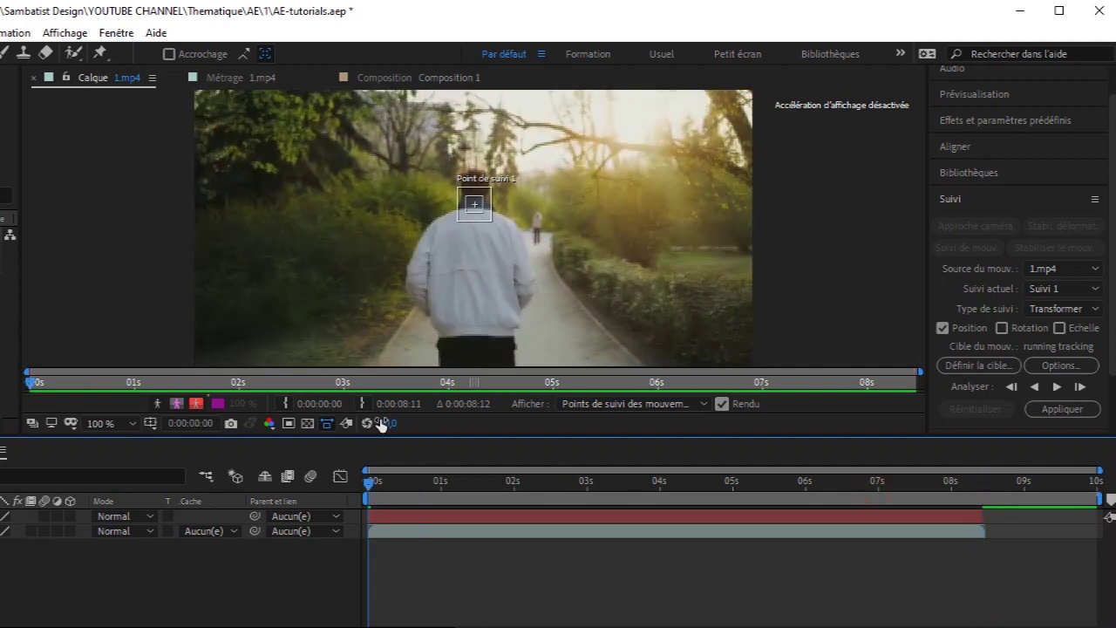
{"action": "left_click", "coordinate": [1057, 387]}
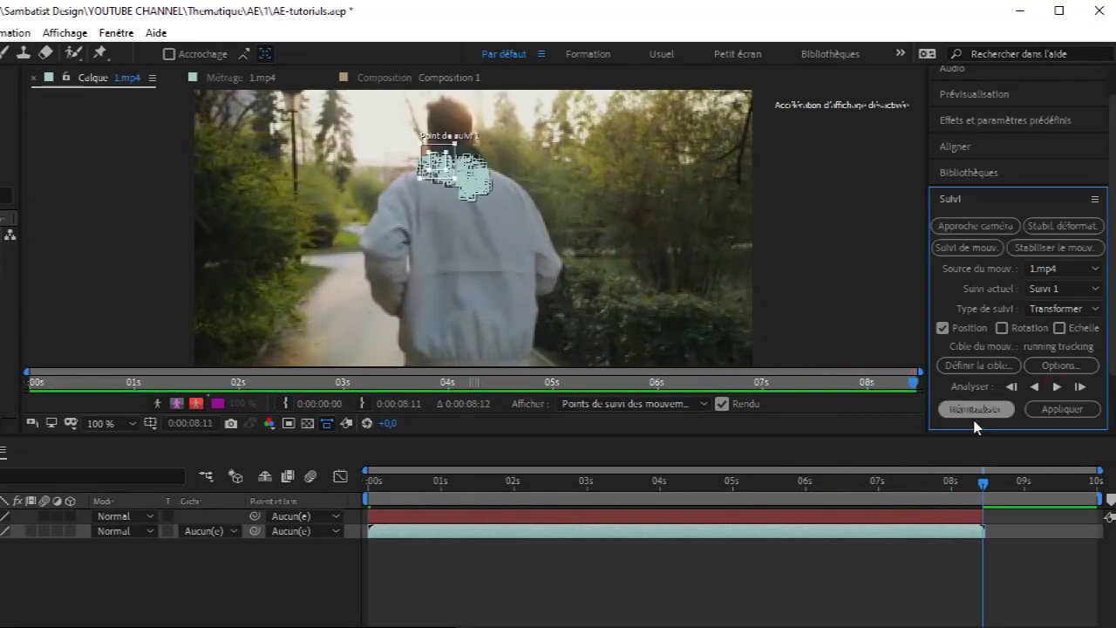
{"action": "left_click_drag", "start_coordinate": [983, 491], "coordinate": [325, 509]}
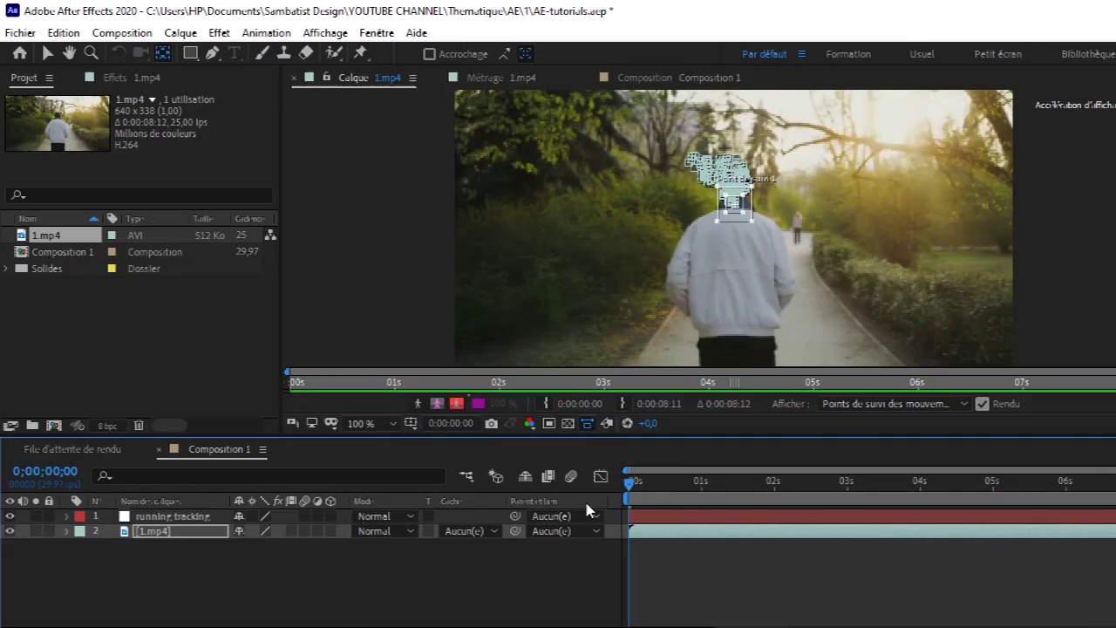
- Apply the tracked motion of 1.mp4 to the "running tracking" null in the X and Y dimensions
{"action": "left_click", "coordinate": [155, 517]}
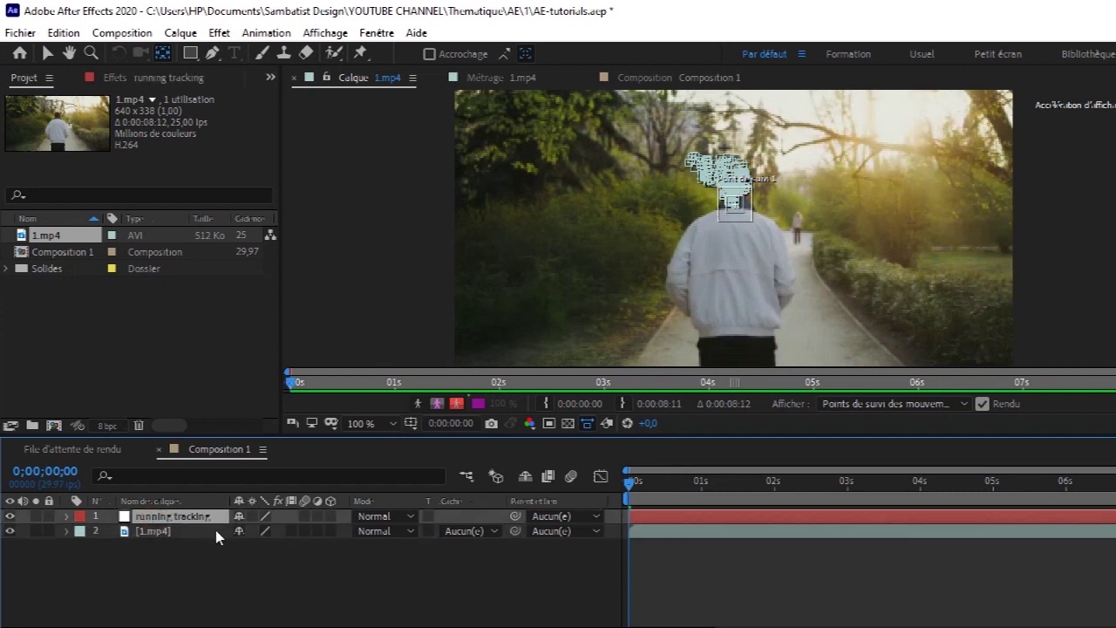
{"action": "left_click", "coordinate": [217, 535]}
{"action": "left_click_drag", "start_coordinate": [629, 495], "coordinate": [540, 513]}
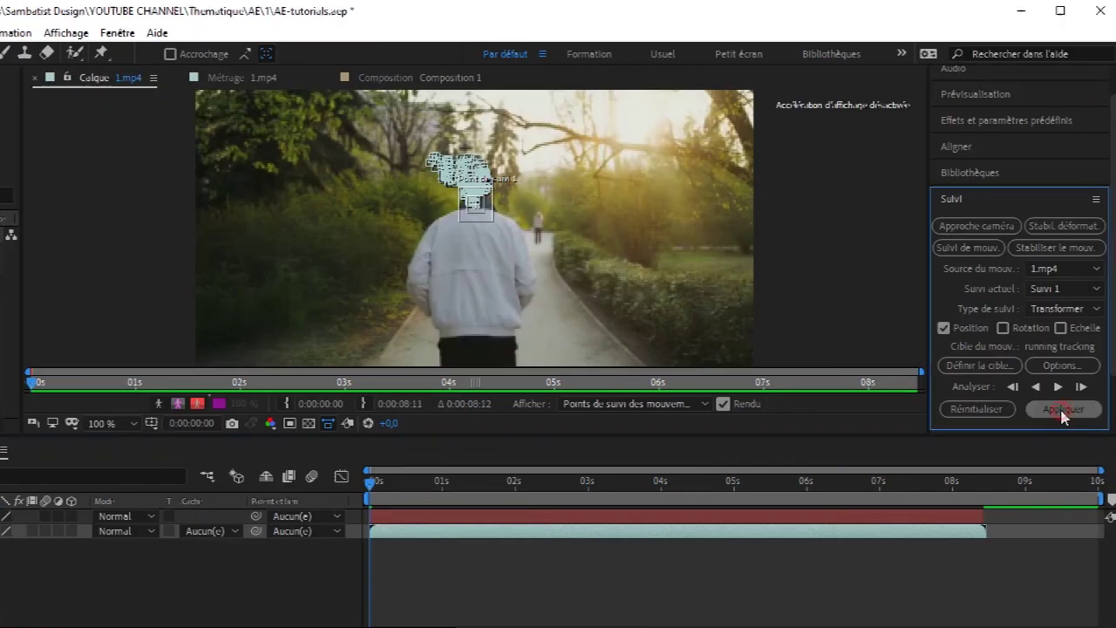
{"action": "left_click", "coordinate": [1058, 410]}
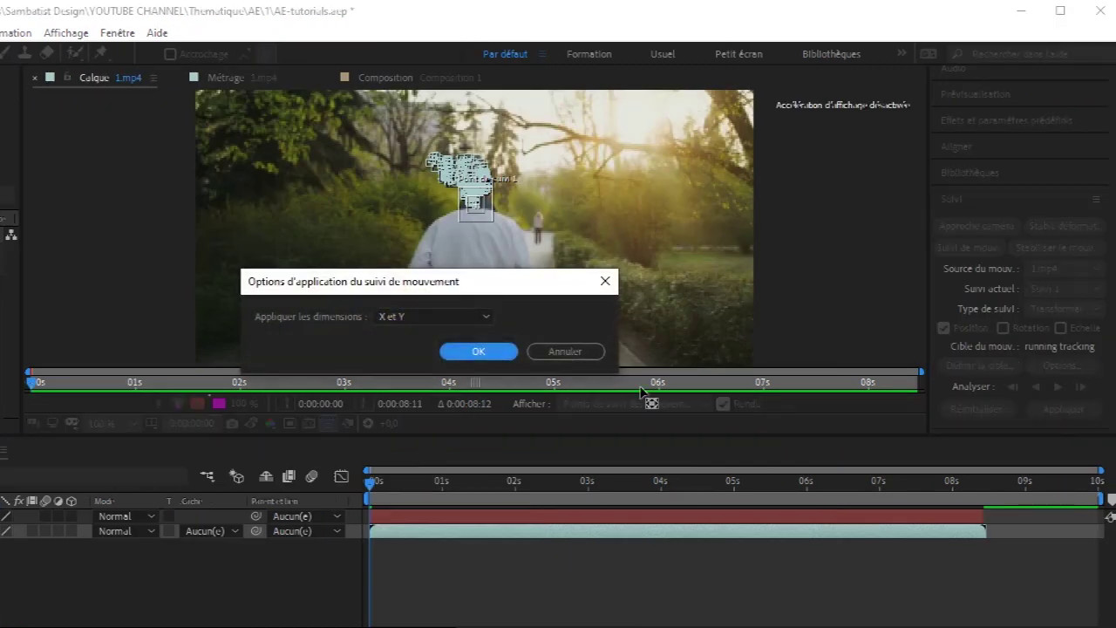
{"action": "left_click", "coordinate": [489, 356]}
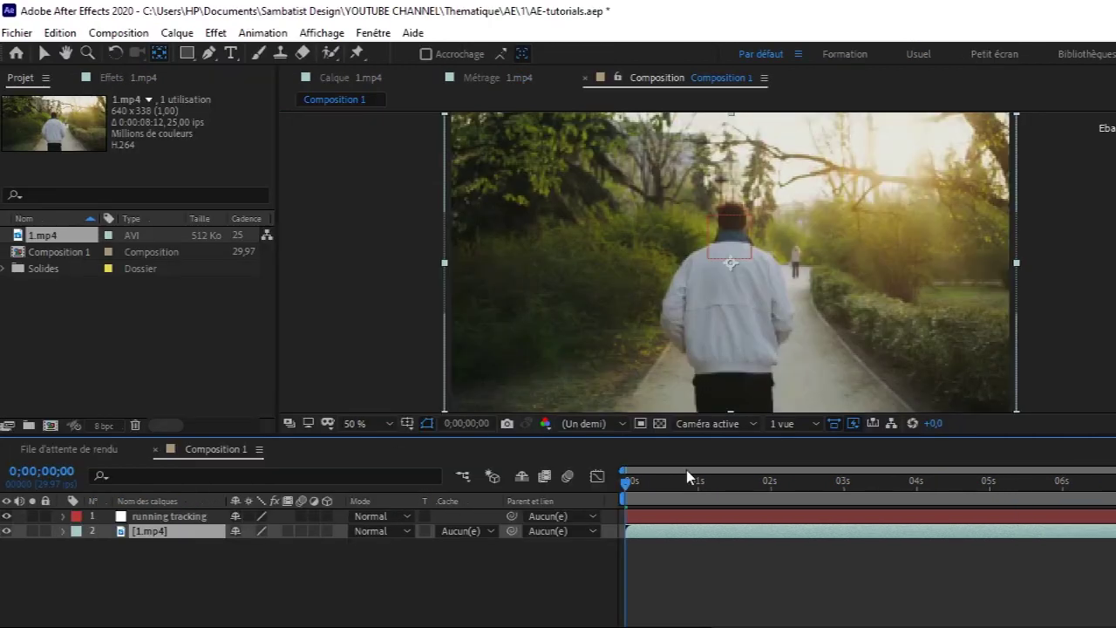
- Scrub the composition with the "running tracking" null selected to check its motion against the runner
{"action": "left_click", "coordinate": [214, 516]}
{"action": "left_click_drag", "start_coordinate": [617, 490], "coordinate": [573, 508]}
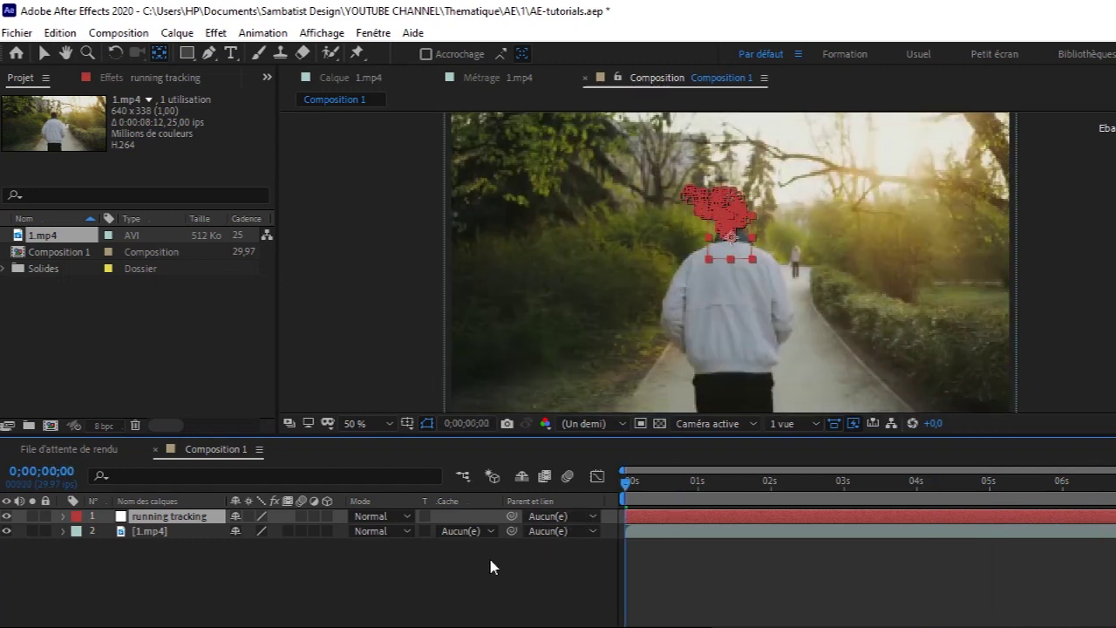
{"action": "left_click", "coordinate": [456, 573]}
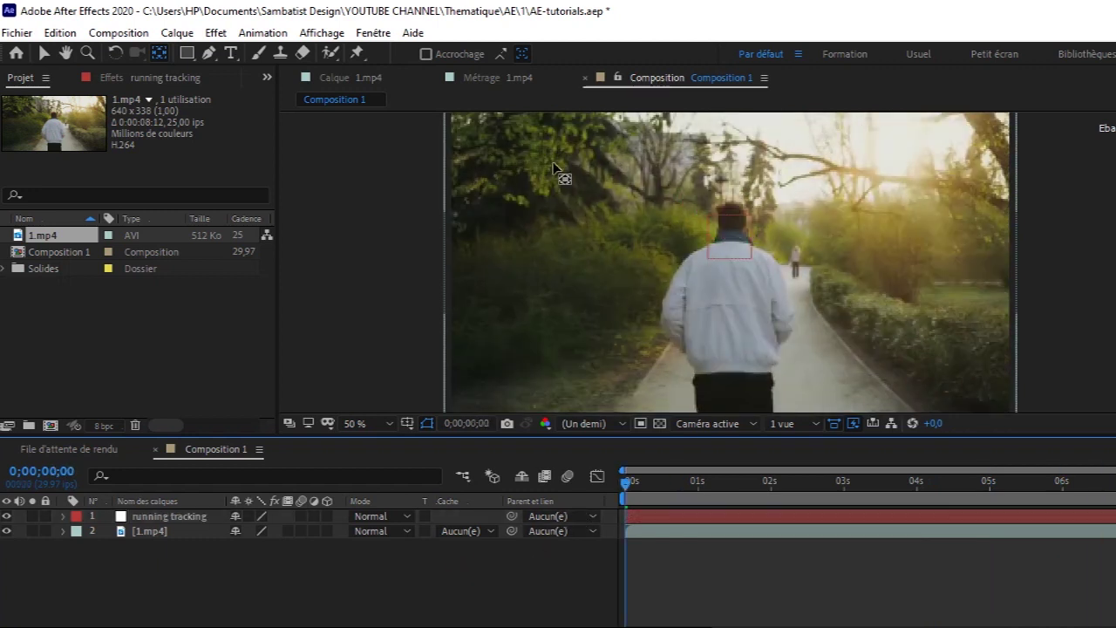
- Add a two-line text layer beside the runner reading "I AM" with a first name on the second line
{"action": "left_click", "coordinate": [230, 53]}
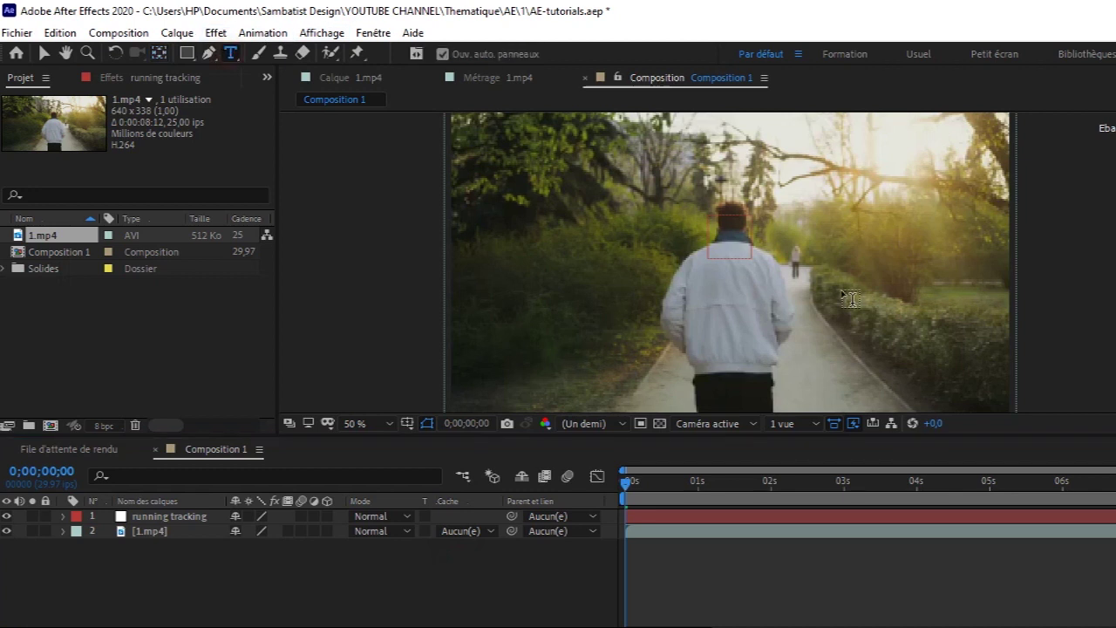
{"action": "left_click", "coordinate": [784, 297]}
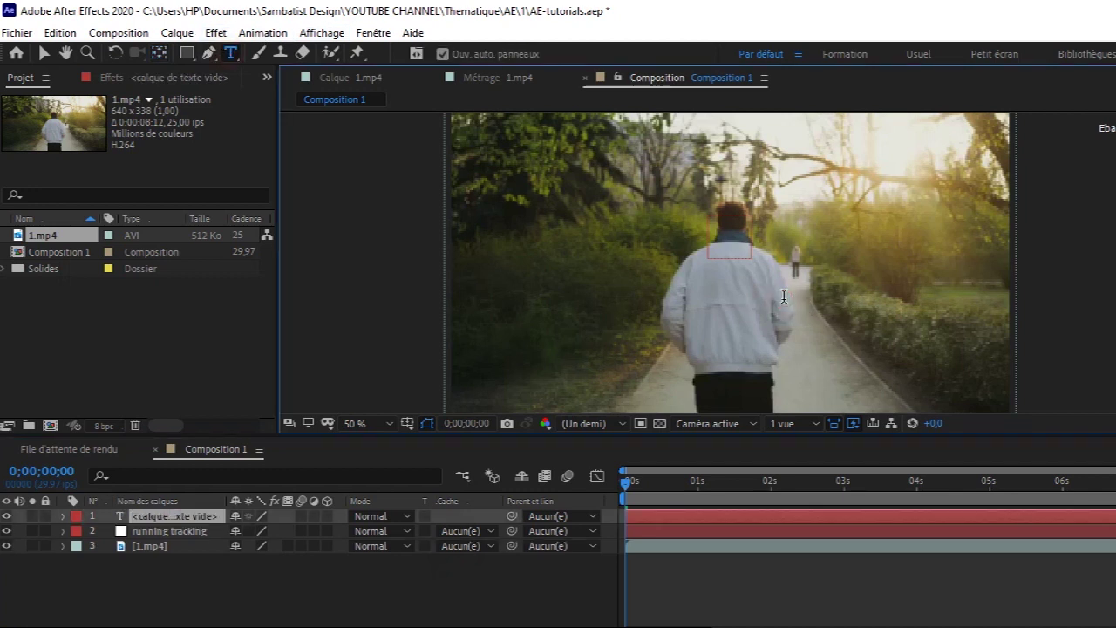
{"action": "type", "text": "R"}
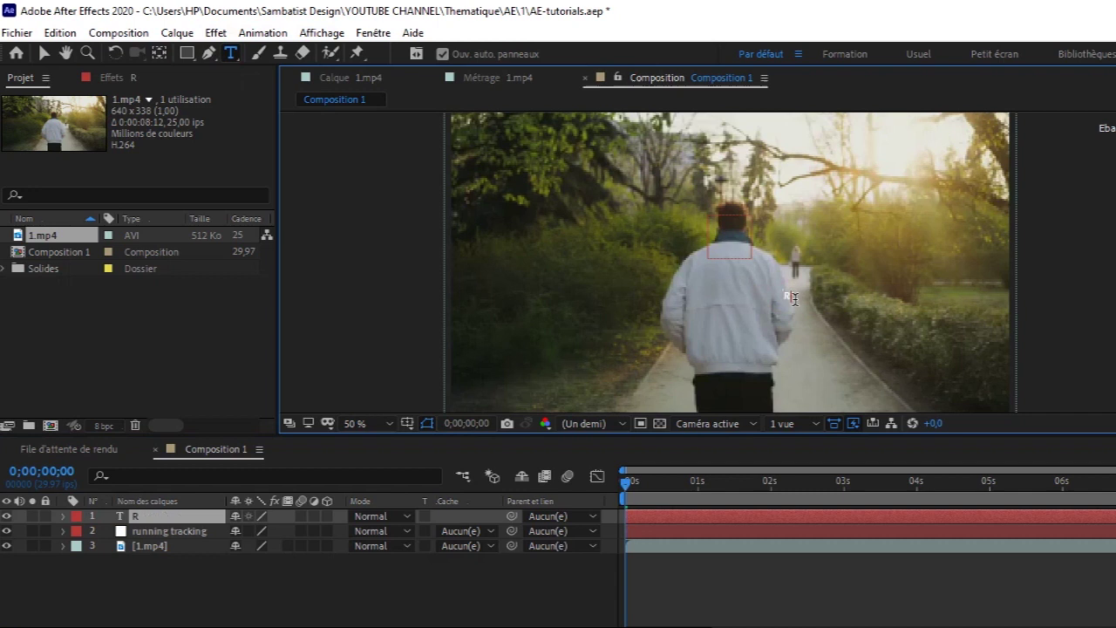
{"action": "key", "text": "BackSpace"}
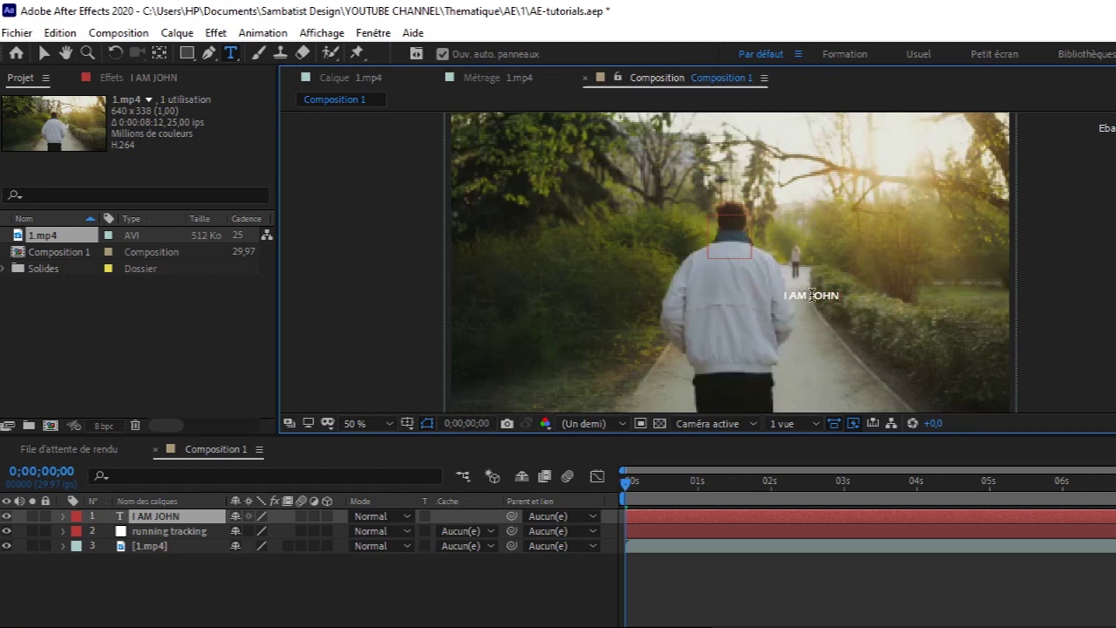
{"action": "key", "text": "Return"}
{"action": "type", "text": "J"}
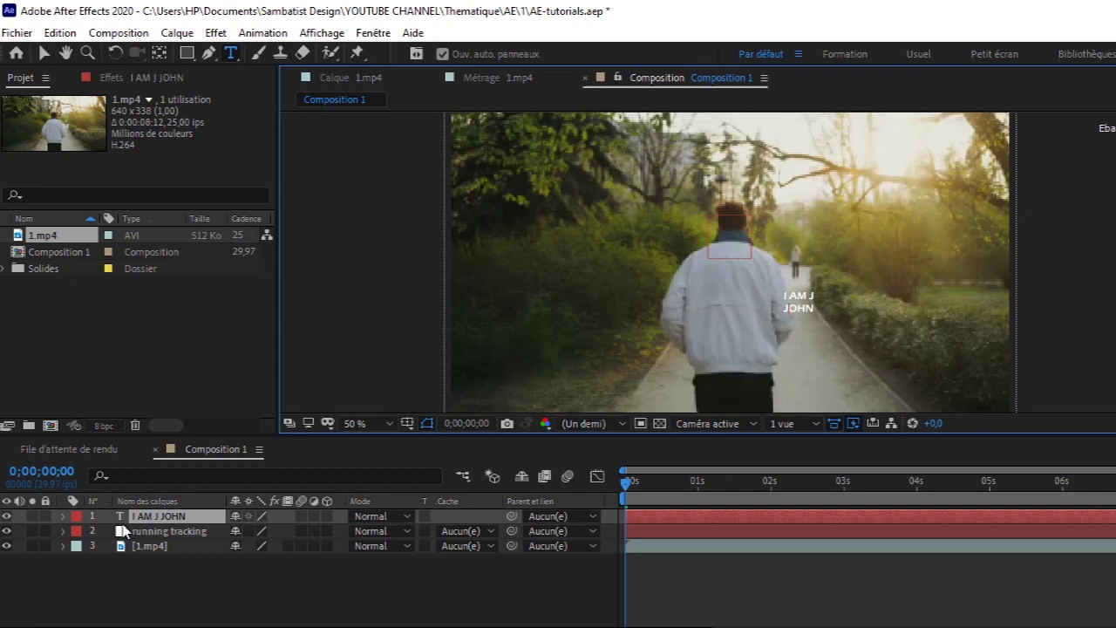
- Scale the two-line title layer beside the runner up to 473%
{"action": "type", "text": "s"}
{"action": "left_click", "coordinate": [201, 518]}
{"action": "left_click", "coordinate": [203, 530]}
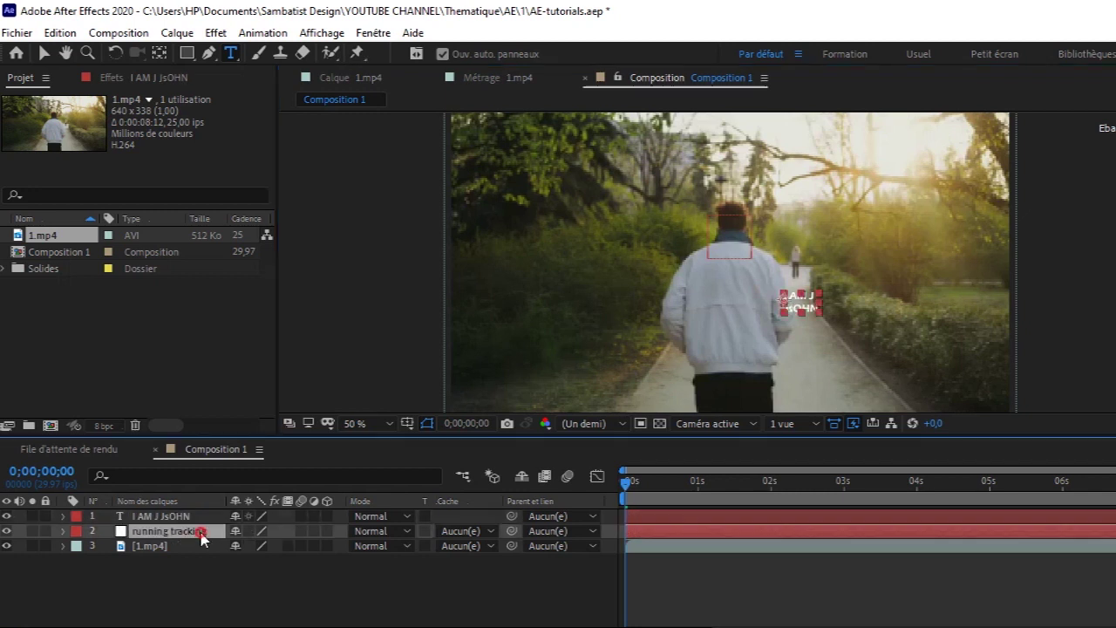
{"action": "left_click", "coordinate": [206, 519]}
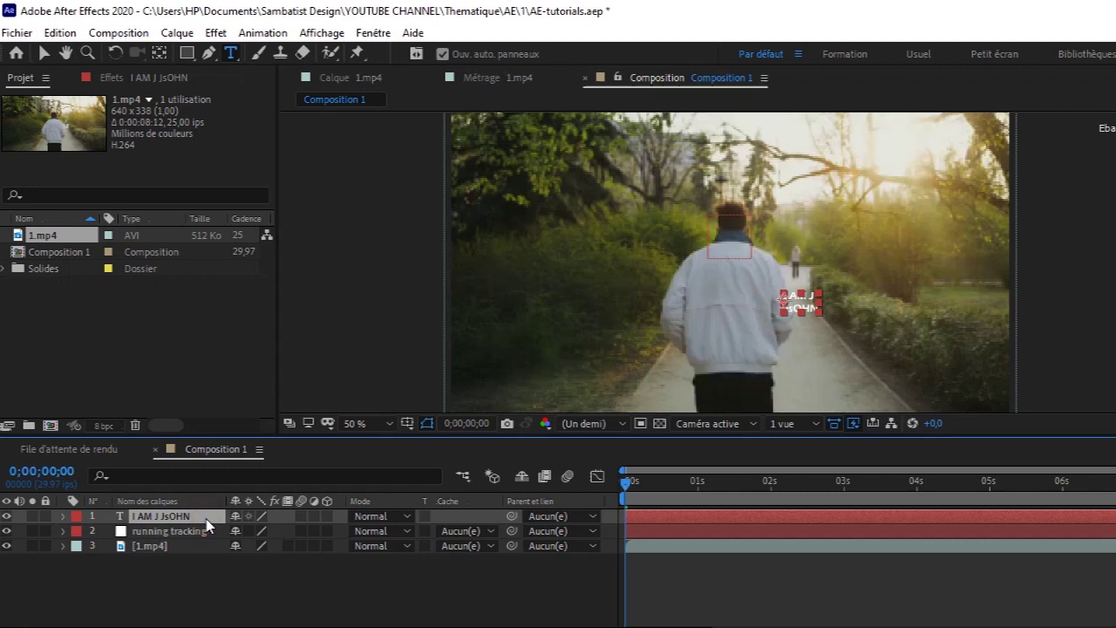
{"action": "key", "text": "s"}
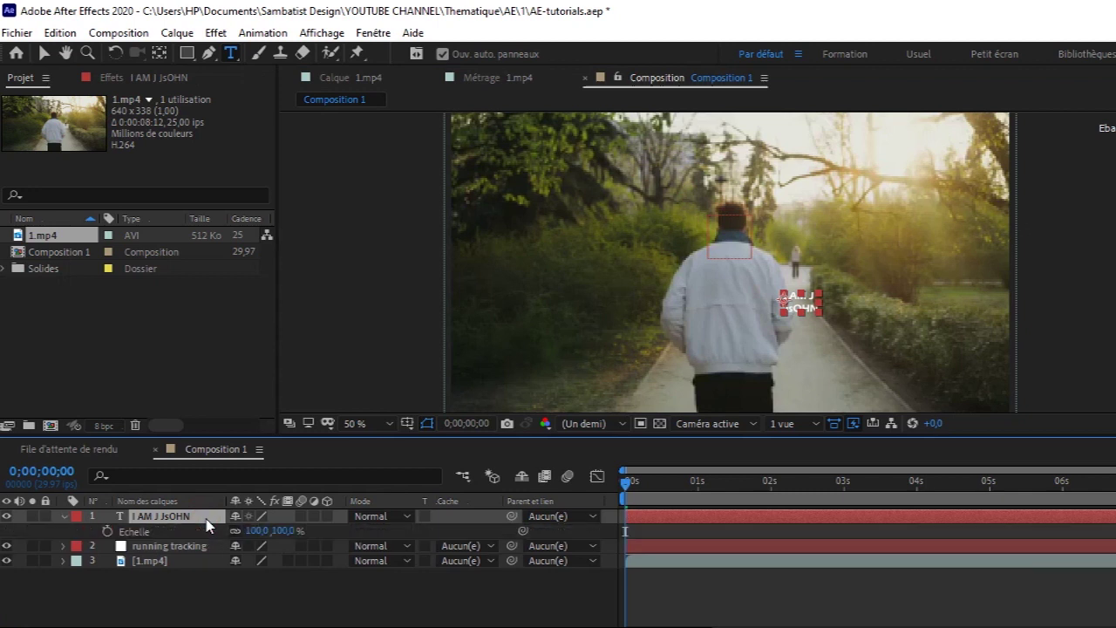
{"action": "left_click_drag", "start_coordinate": [251, 531], "coordinate": [578, 527]}
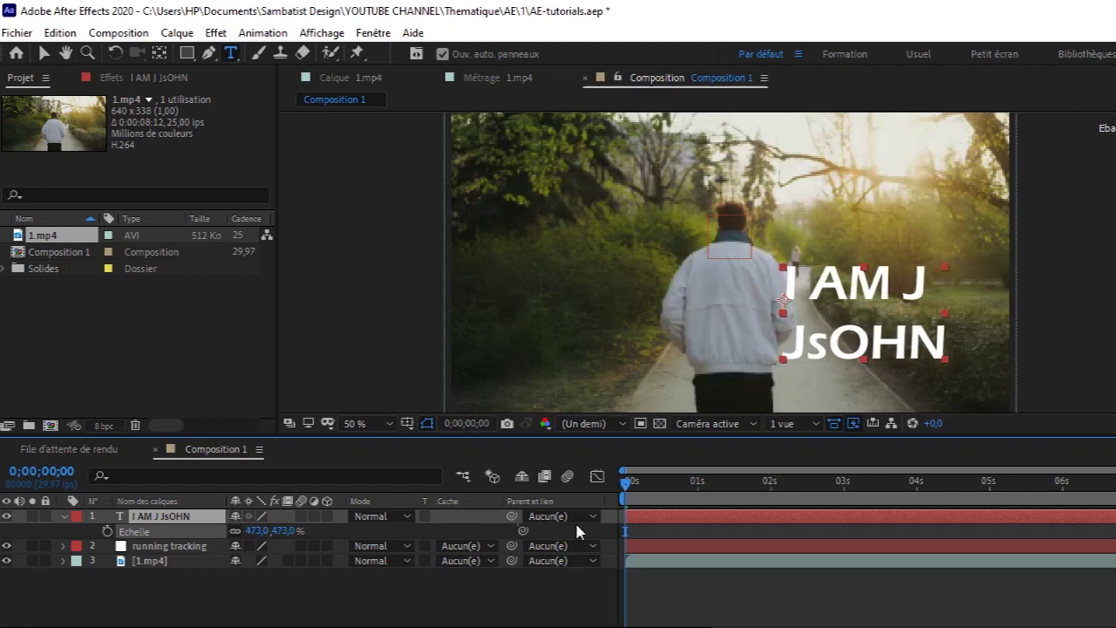
- Remove the stray "J" and "s" from the two-line title and move it up and slightly further from the runner
{"action": "left_click", "coordinate": [922, 281]}
{"action": "key", "text": "BackSpace"}
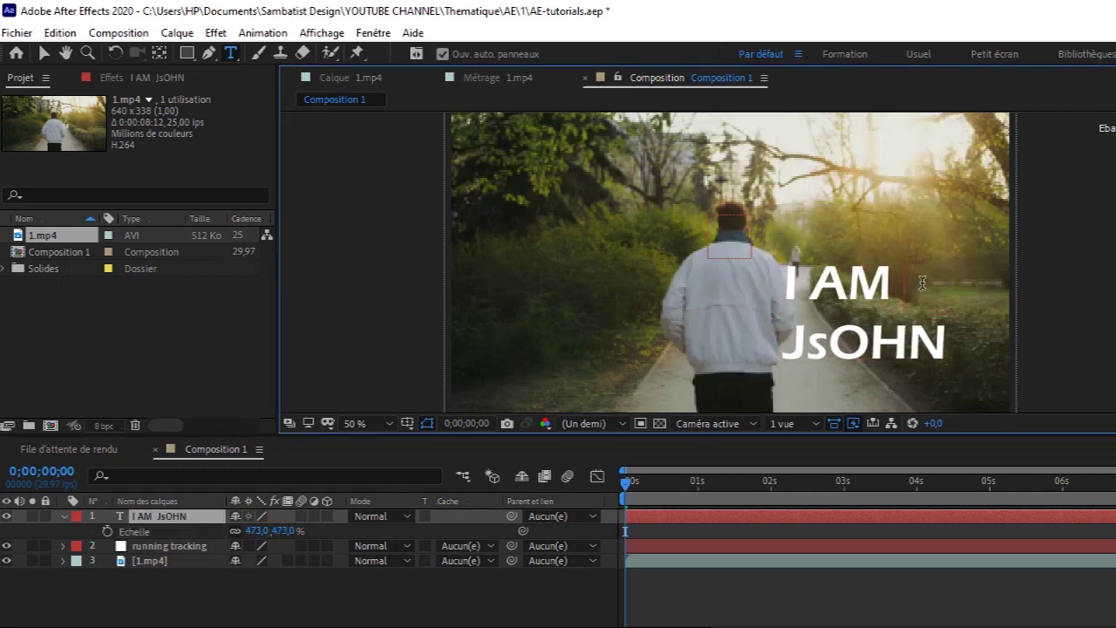
{"action": "key", "text": "BackSpace"}
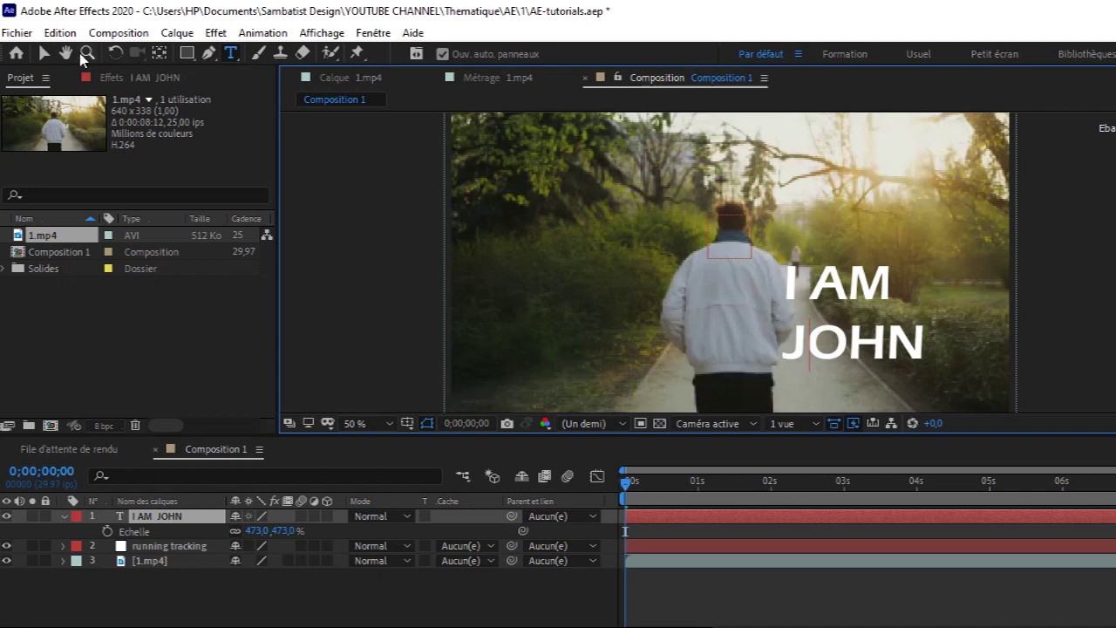
{"action": "left_click", "coordinate": [44, 53]}
{"action": "left_click_drag", "start_coordinate": [832, 281], "coordinate": [859, 253]}
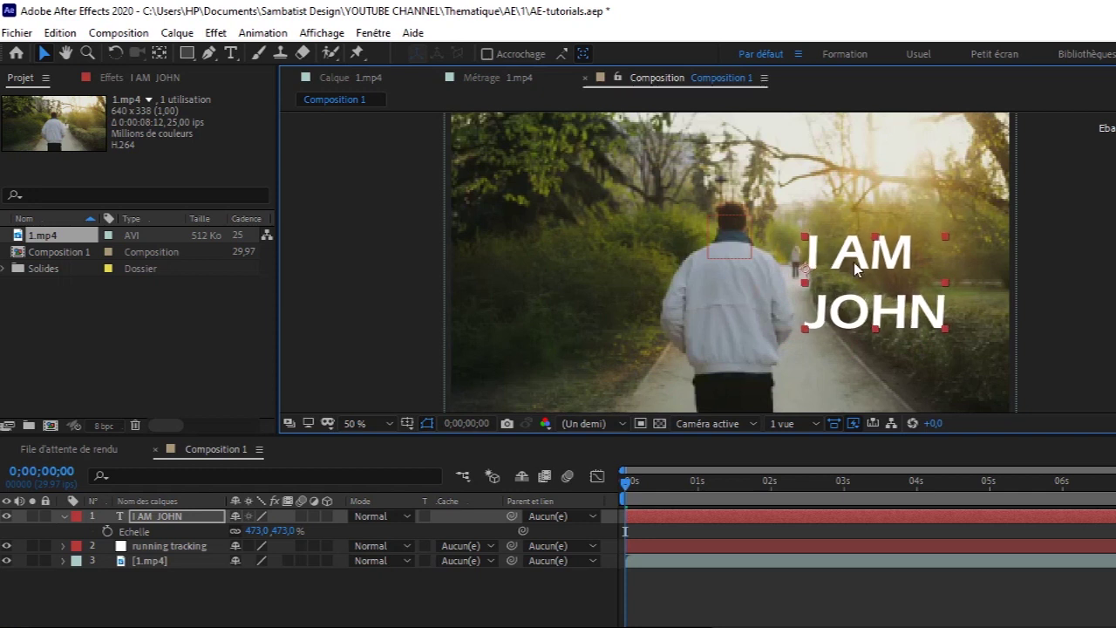
- Reorder the layers so the "running tracking" null is above the text layer, and collapse the text layer's properties
{"action": "left_click_drag", "start_coordinate": [167, 544], "coordinate": [185, 515]}
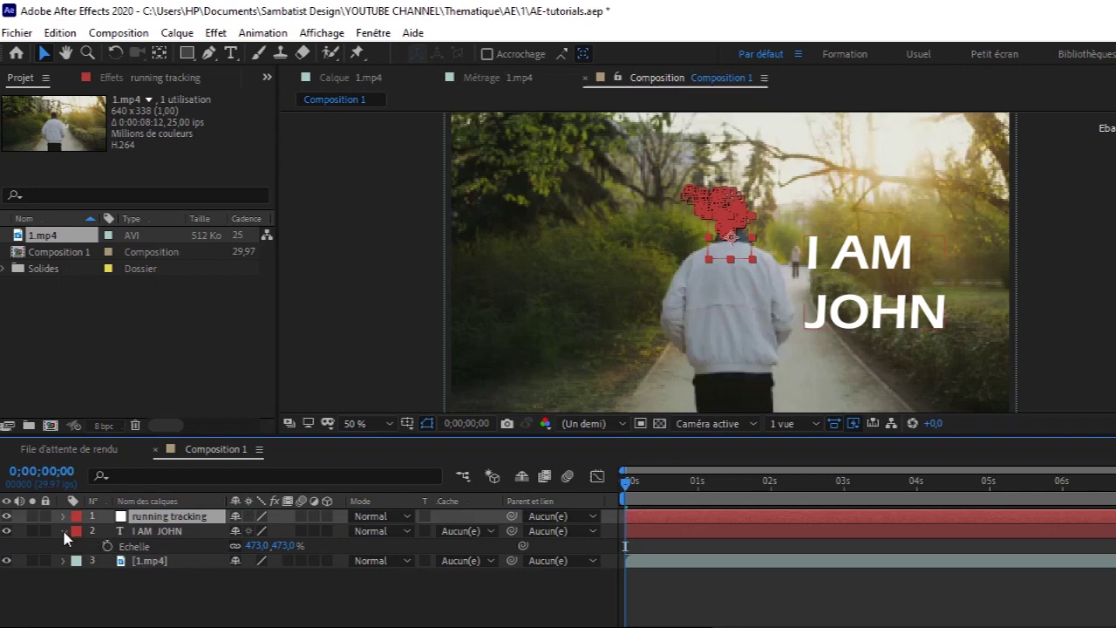
{"action": "left_click", "coordinate": [63, 530]}
{"action": "left_click", "coordinate": [192, 531]}
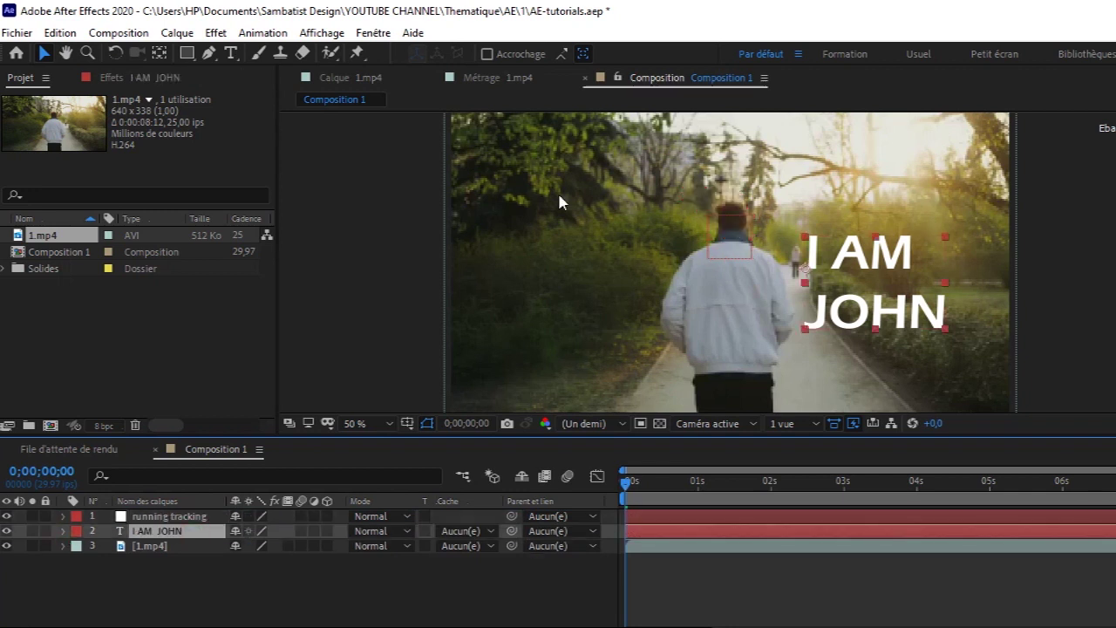
- Add a second text layer reading "TRACKING" over the trees on the other side of the runner
{"action": "left_click", "coordinate": [231, 53]}
{"action": "left_click", "coordinate": [481, 229]}
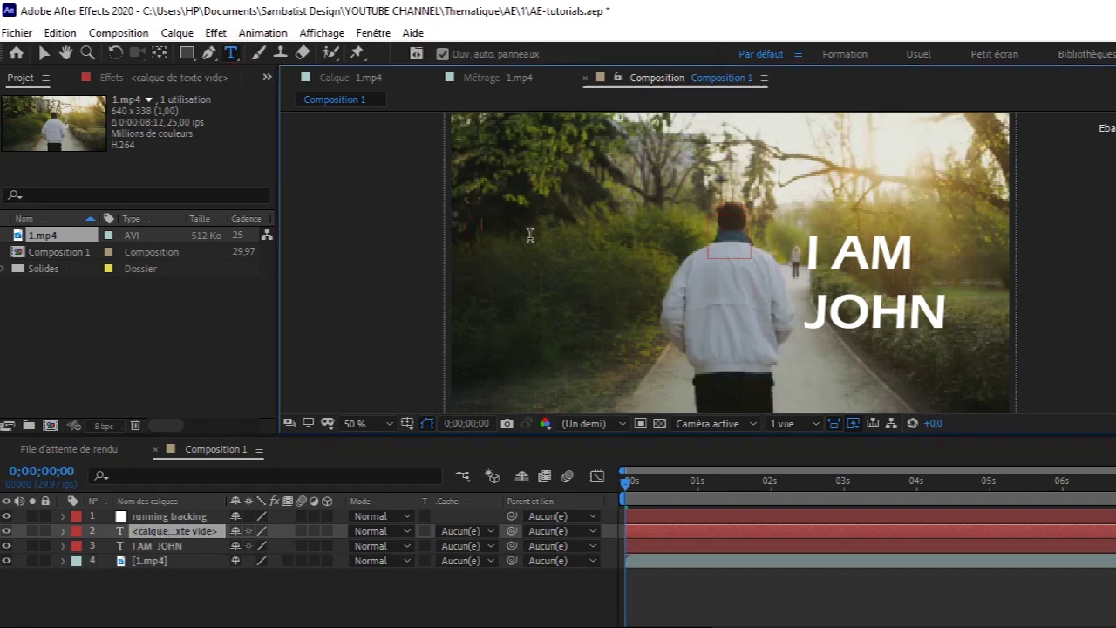
{"action": "type", "text": "Runn"}
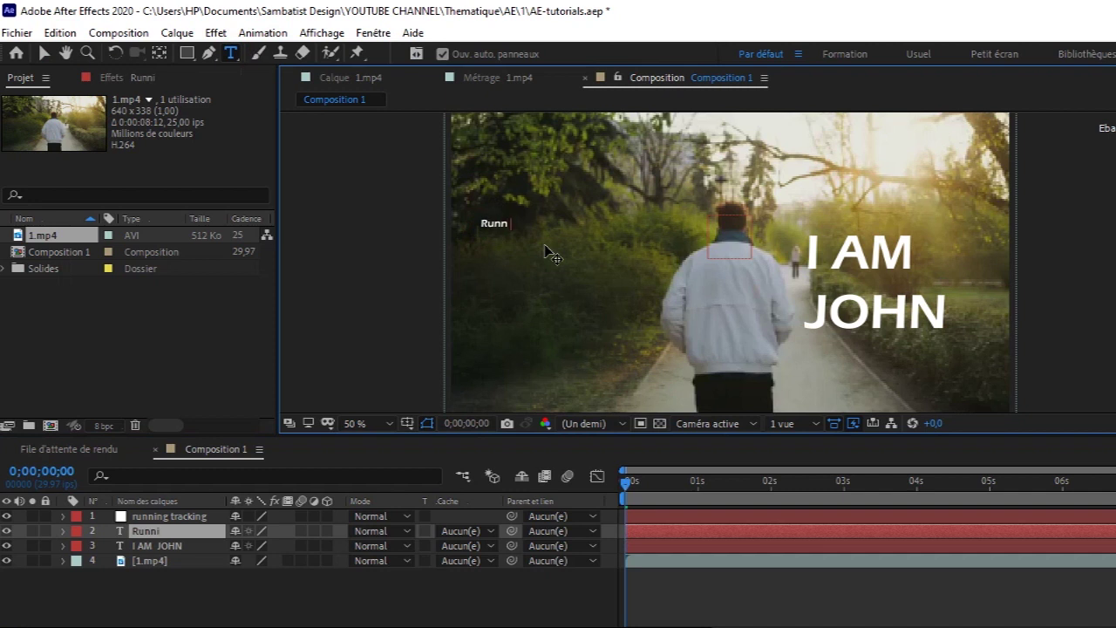
{"action": "key", "text": "BackSpace"}
{"action": "key", "text": "BackSpace"}
{"action": "key", "text": "BackSpace"}
{"action": "key", "text": "BackSpace"}
{"action": "key", "text": "BackSpace"}
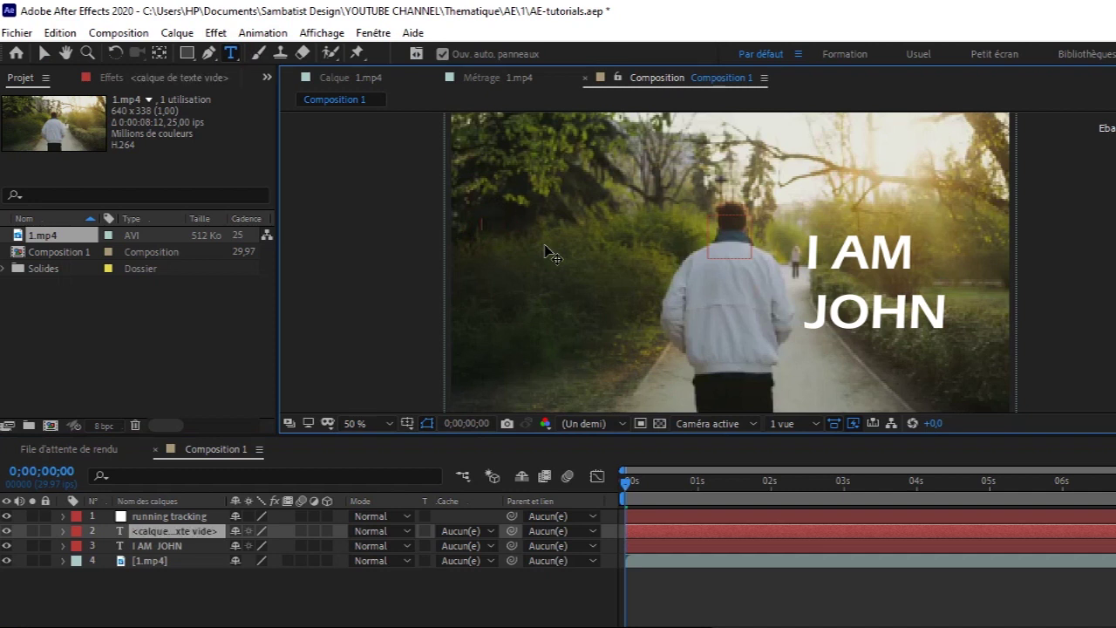
{"action": "type", "text": "TRACKING"}
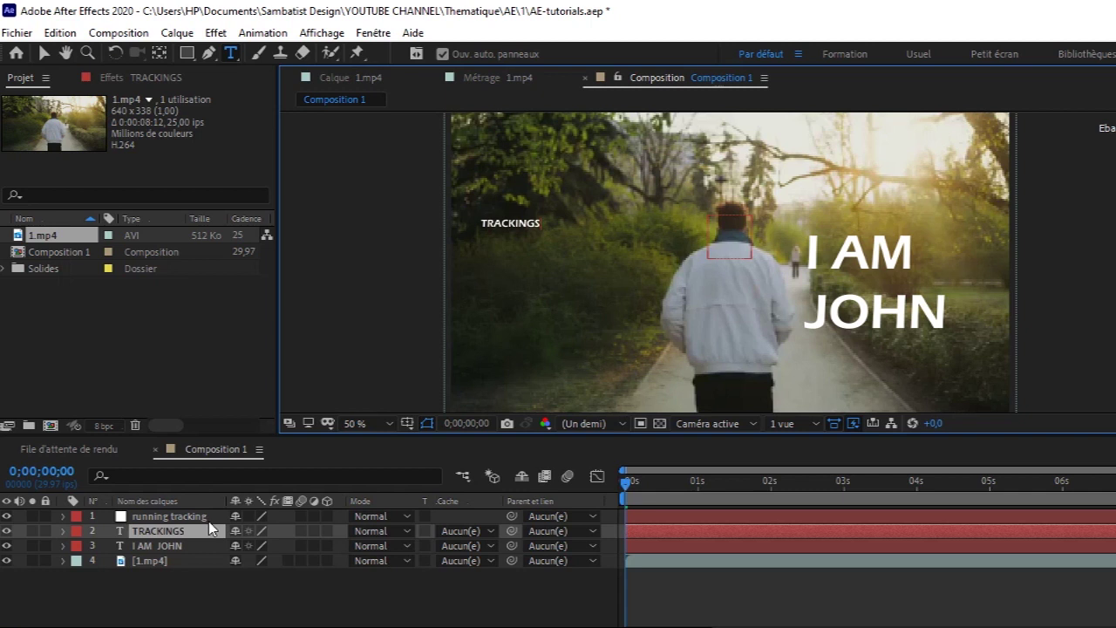
{"action": "left_click", "coordinate": [204, 571]}
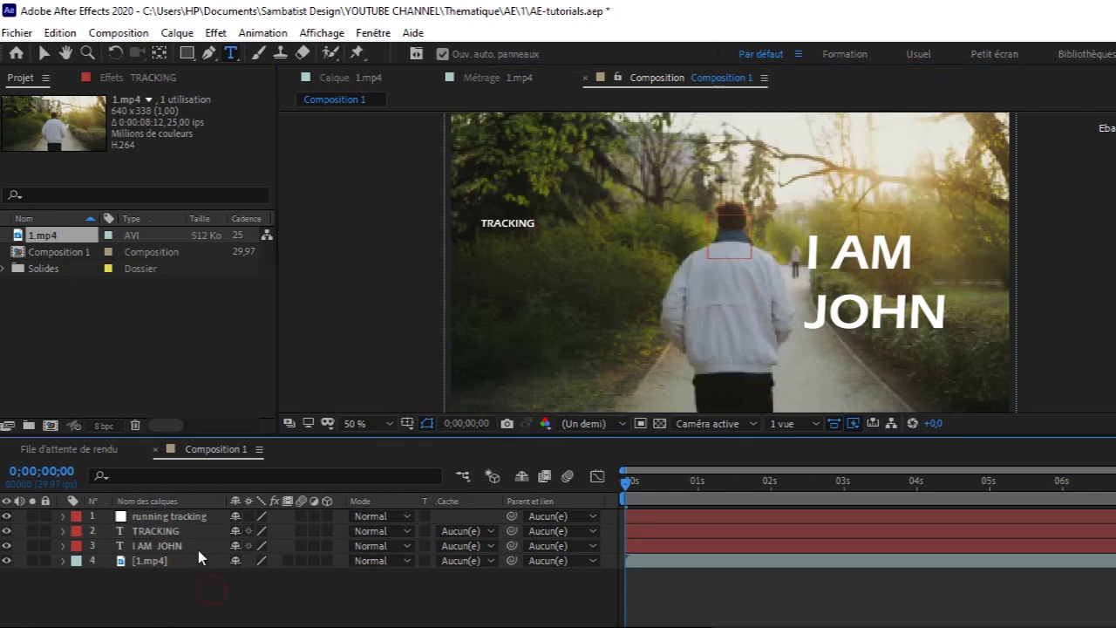
- Scale the "TRACKING" text layer up to 283%
{"action": "left_click", "coordinate": [196, 532]}
{"action": "key", "text": "s"}
{"action": "left_click_drag", "start_coordinate": [250, 545], "coordinate": [407, 534]}
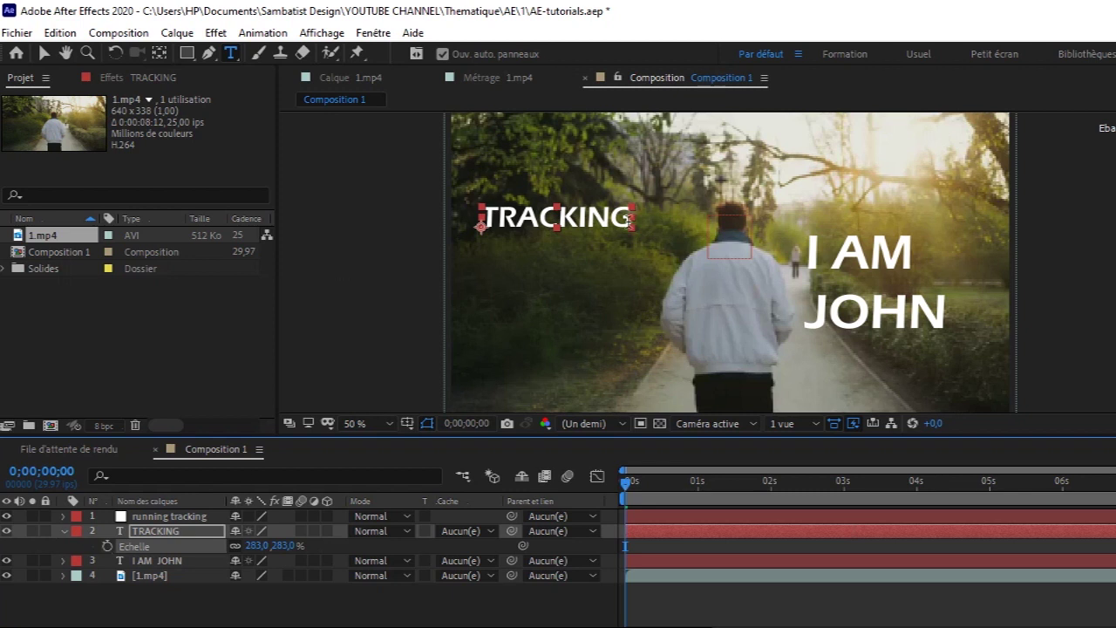
- Change the fill color of the whole word "TRACKING" to orange FAA502
{"action": "left_click_drag", "start_coordinate": [626, 220], "coordinate": [430, 215]}
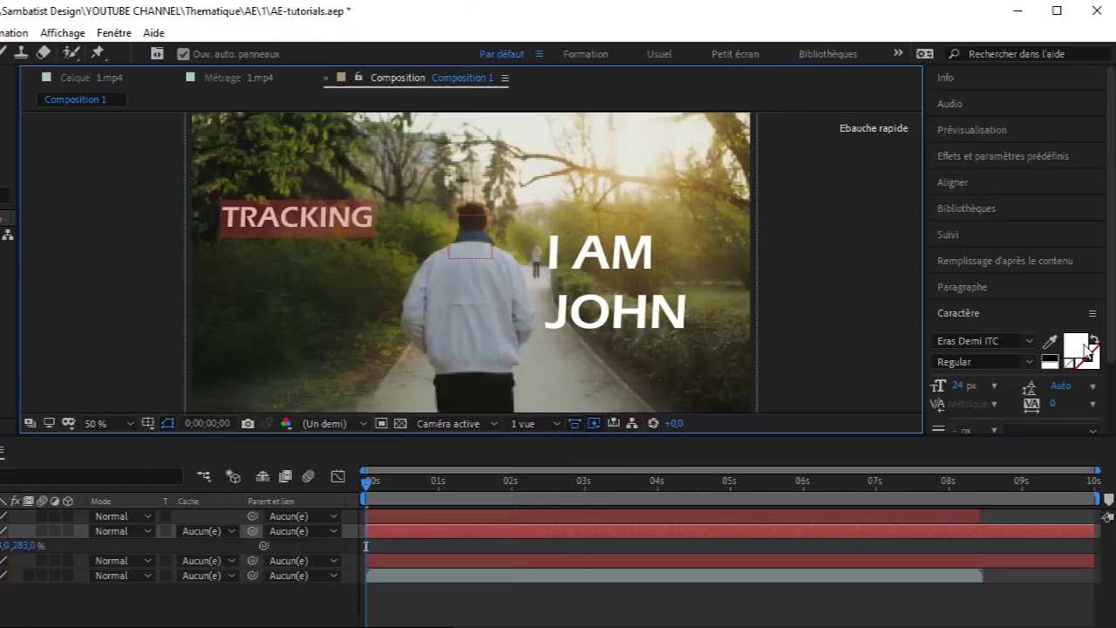
{"action": "left_click", "coordinate": [1076, 347]}
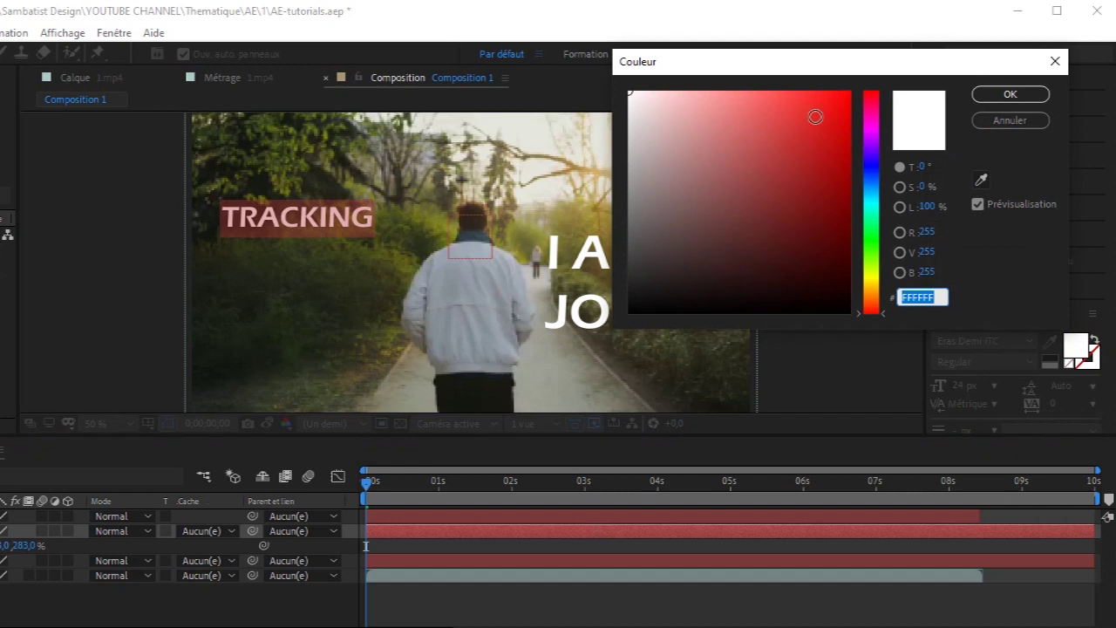
{"action": "left_click", "coordinate": [871, 289]}
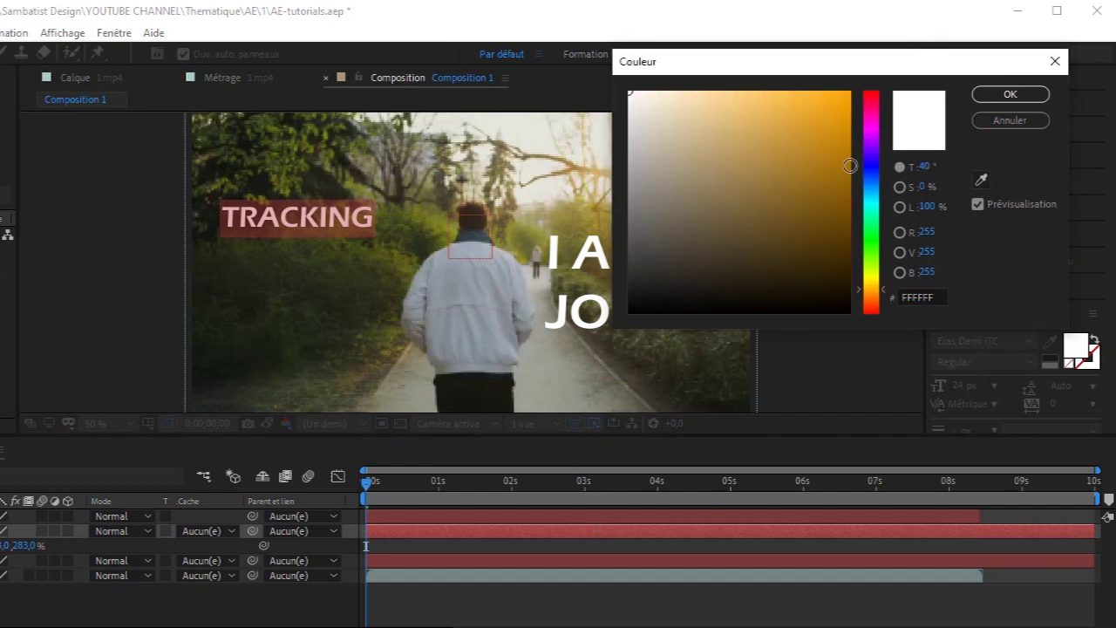
{"action": "left_click", "coordinate": [847, 94]}
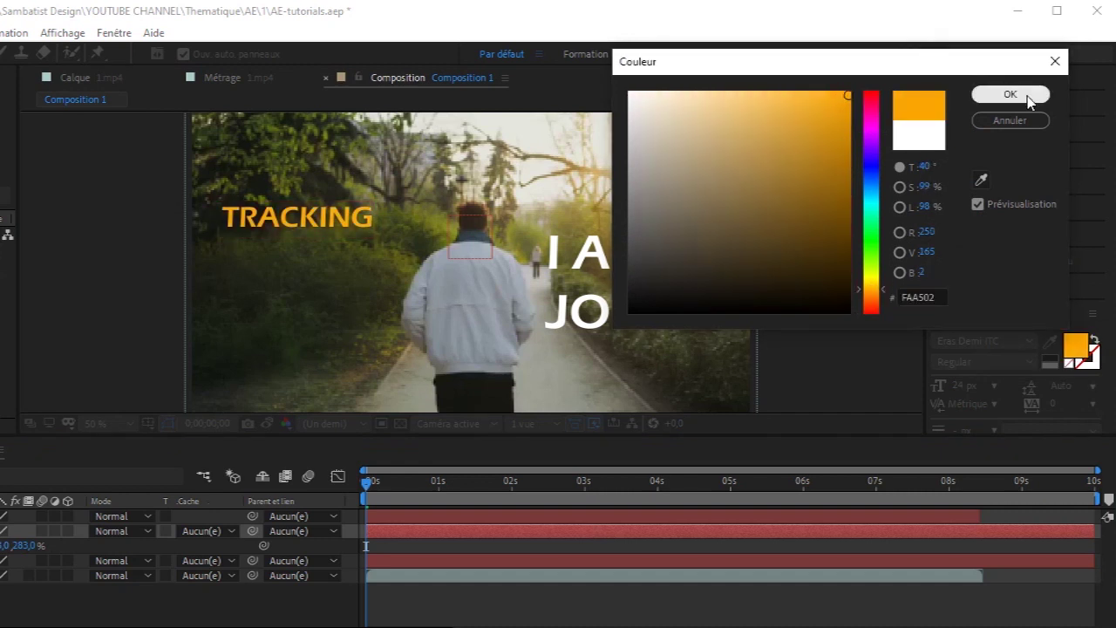
{"action": "left_click", "coordinate": [1029, 102]}
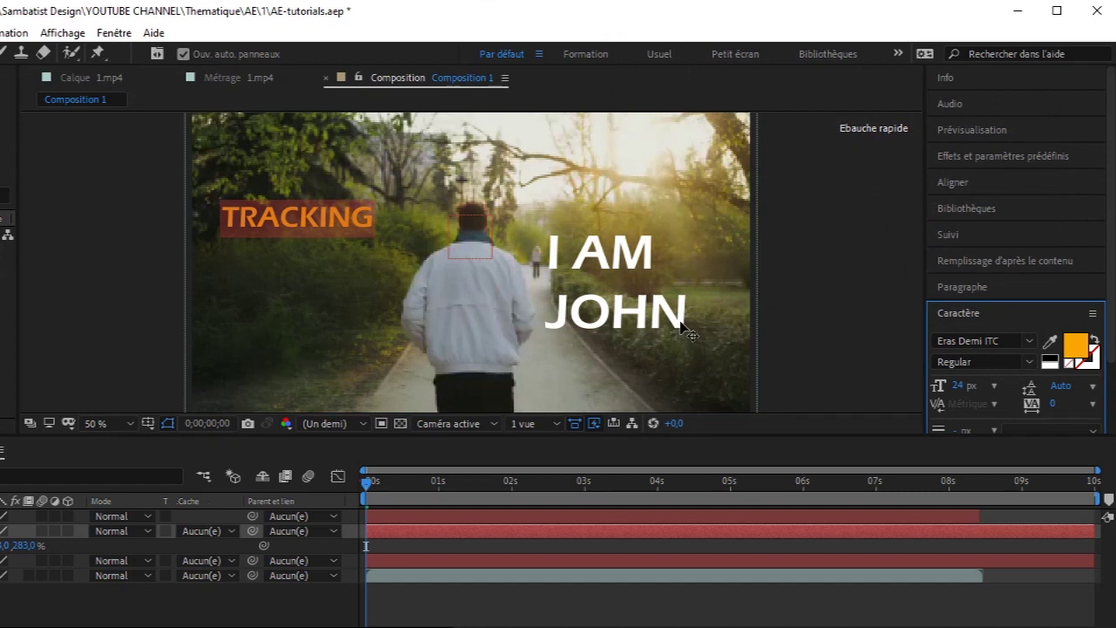
- Recolor only the first name in the "I AM" title with the orange sampled from the "TRACKING" text, and collapse the open layer properties
{"action": "left_click", "coordinate": [419, 560]}
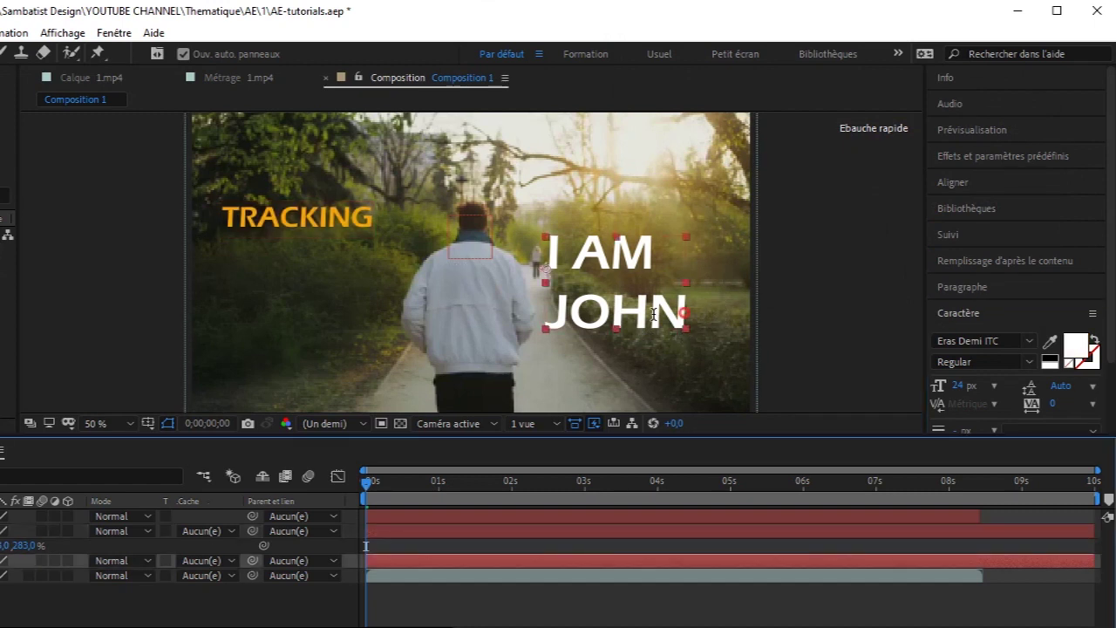
{"action": "left_click_drag", "start_coordinate": [685, 312], "coordinate": [517, 321]}
{"action": "left_click", "coordinate": [1075, 346]}
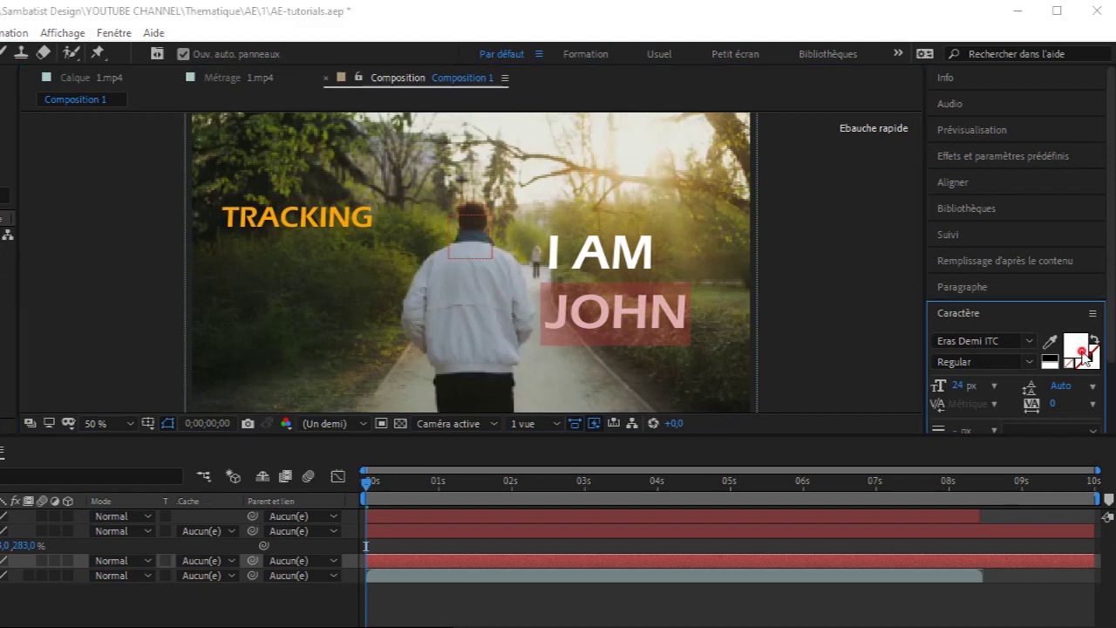
{"action": "left_click", "coordinate": [981, 179]}
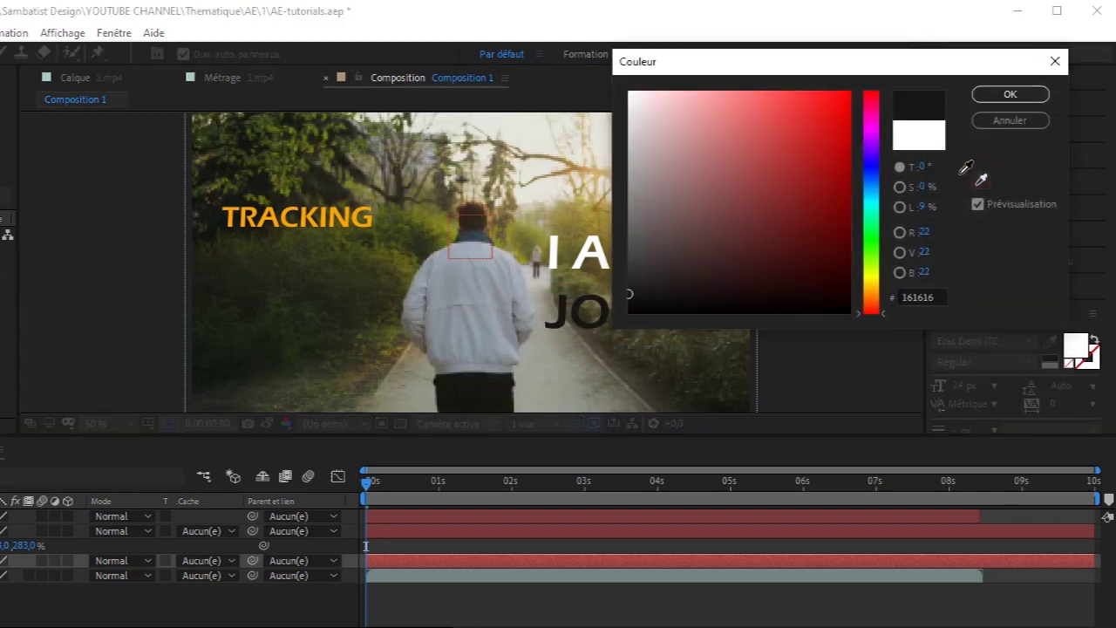
{"action": "left_click", "coordinate": [249, 211]}
{"action": "left_click", "coordinate": [1009, 93]}
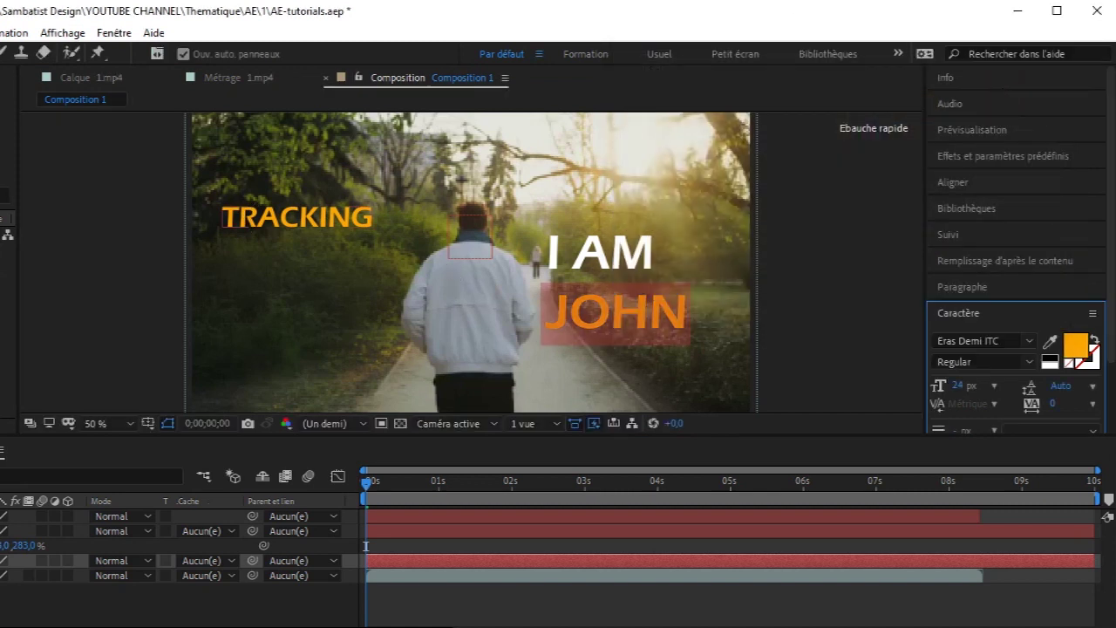
{"action": "left_click", "coordinate": [0, 531]}
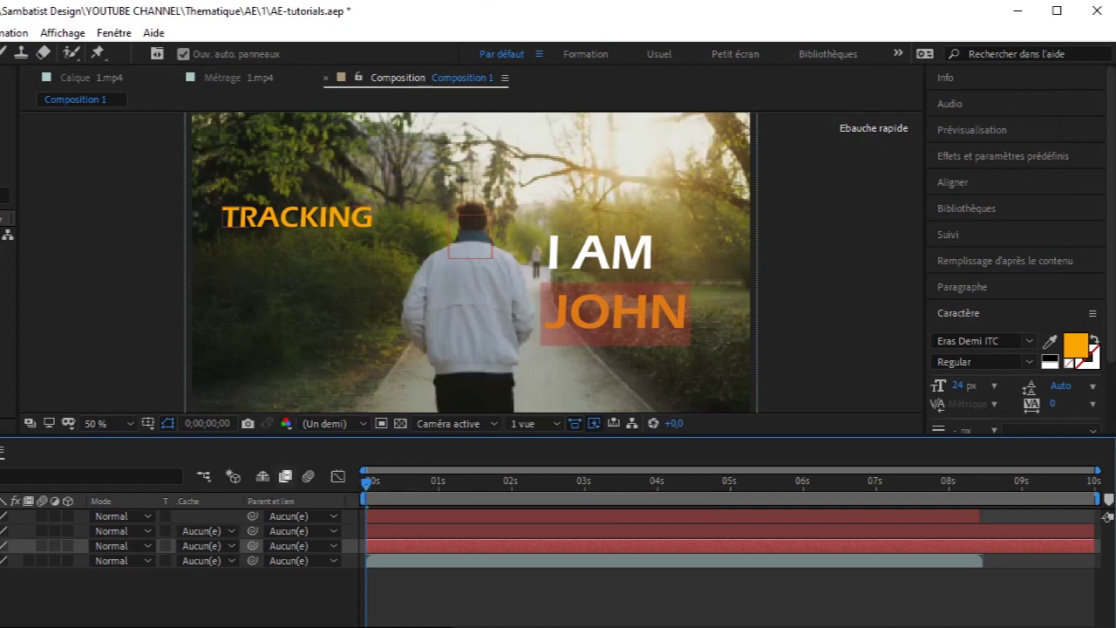
- Scrub through the composition with the "running tracking" null selected to compare its motion with the two titles
{"action": "left_click", "coordinate": [371, 515]}
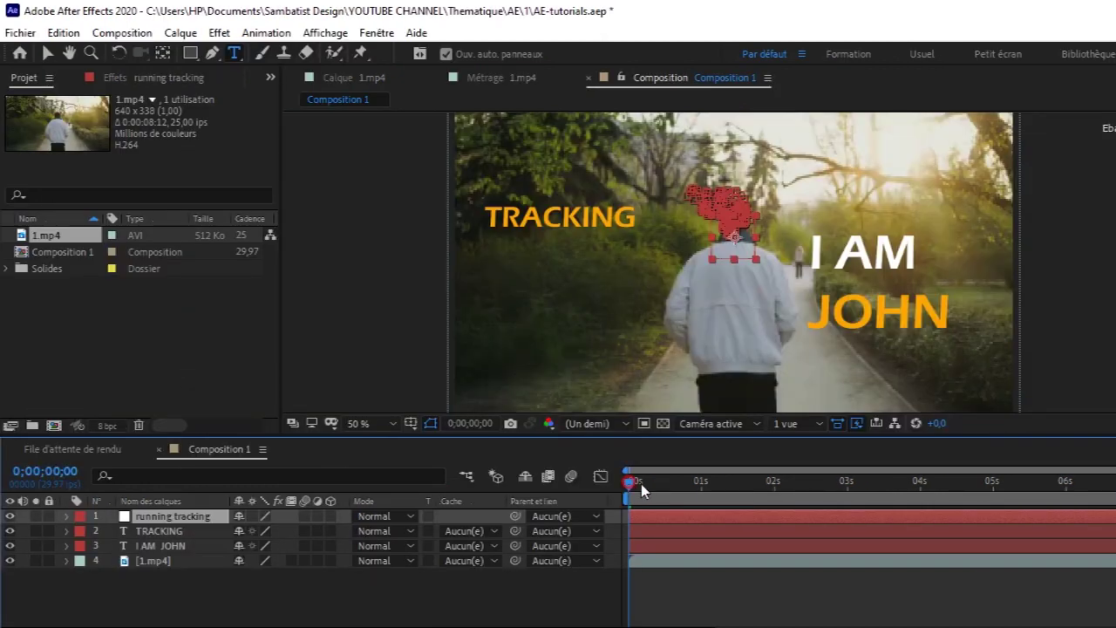
{"action": "left_click_drag", "start_coordinate": [366, 482], "coordinate": [465, 488]}
{"action": "left_click_drag", "start_coordinate": [728, 488], "coordinate": [1115, 483]}
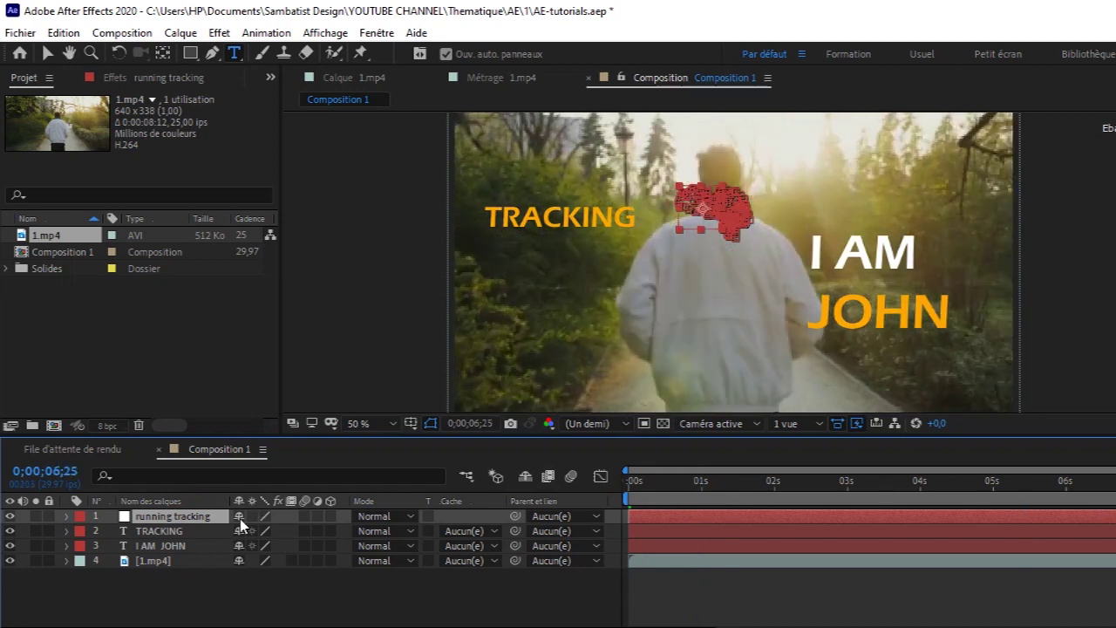
- Split both text layers at 0;00;08;13, where the 1.mp4 clip ends
{"action": "left_click", "coordinate": [202, 546]}
{"action": "left_click", "coordinate": [198, 531], "text": "ctrl"}
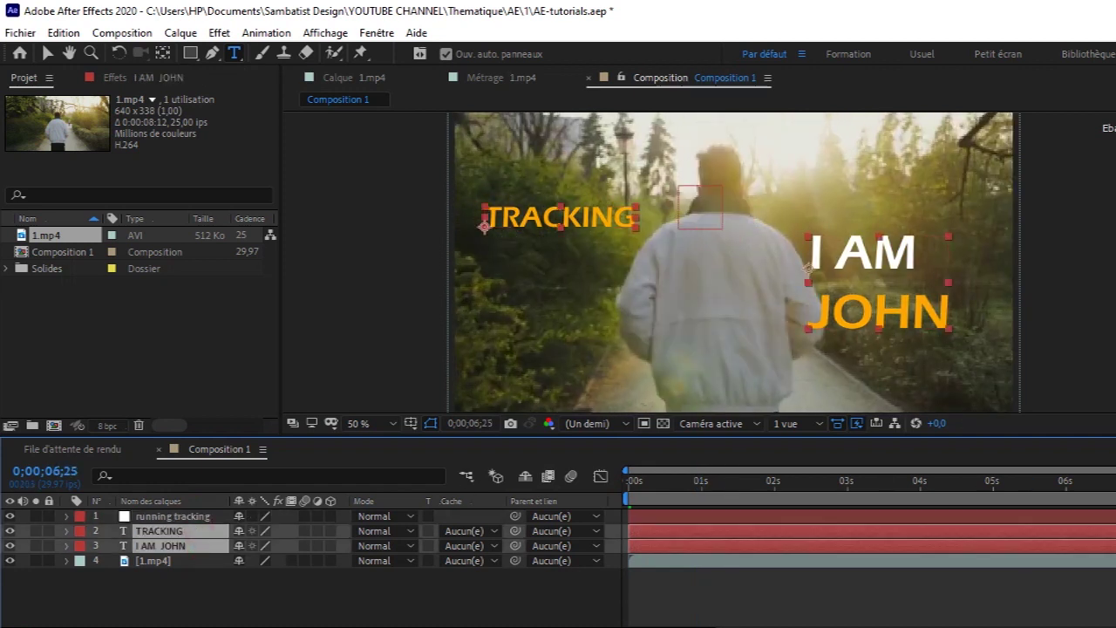
{"action": "key", "text": "space"}
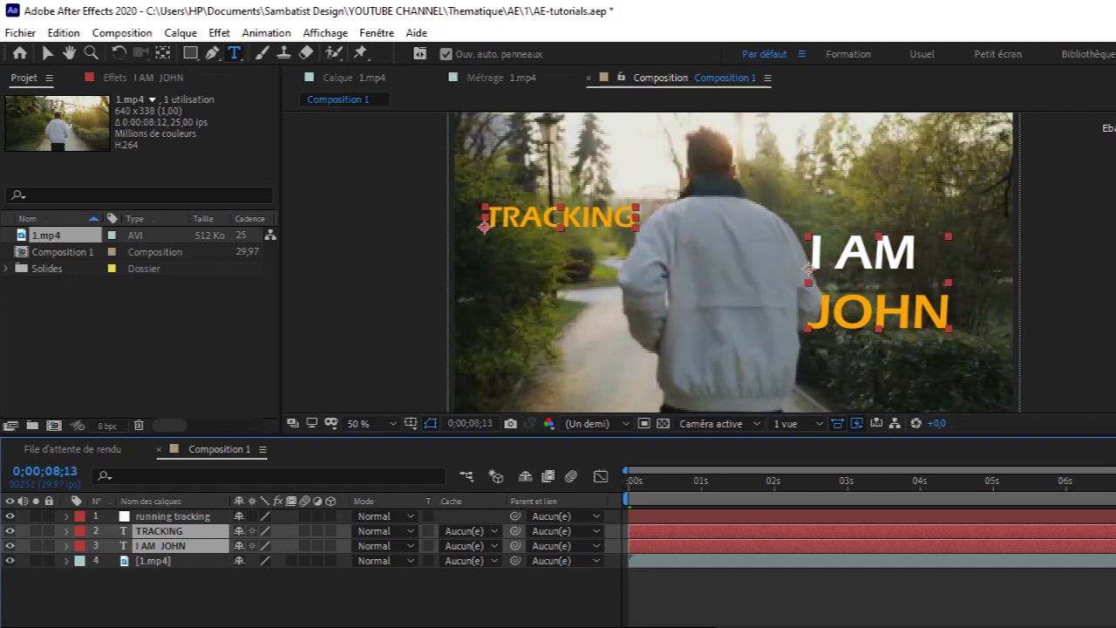
{"action": "key", "text": "ctrl+d"}
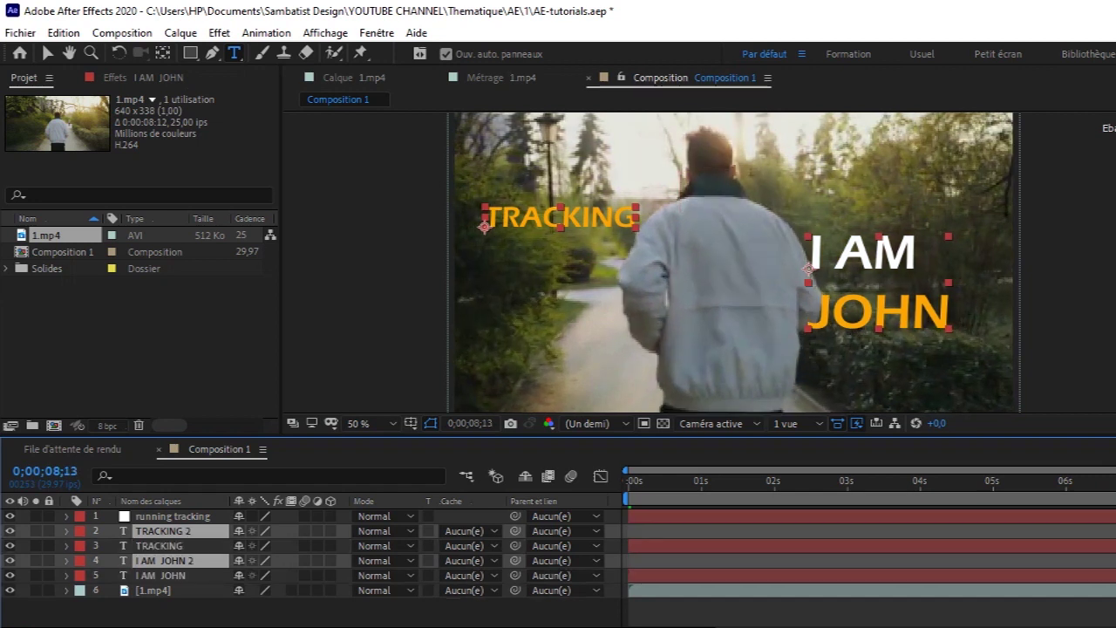
- Delete the trailing split parts of both text layers and move the current time to 0;00;00;10
{"action": "key", "text": "Delete"}
{"action": "left_click_drag", "start_coordinate": [820, 498], "coordinate": [635, 492]}
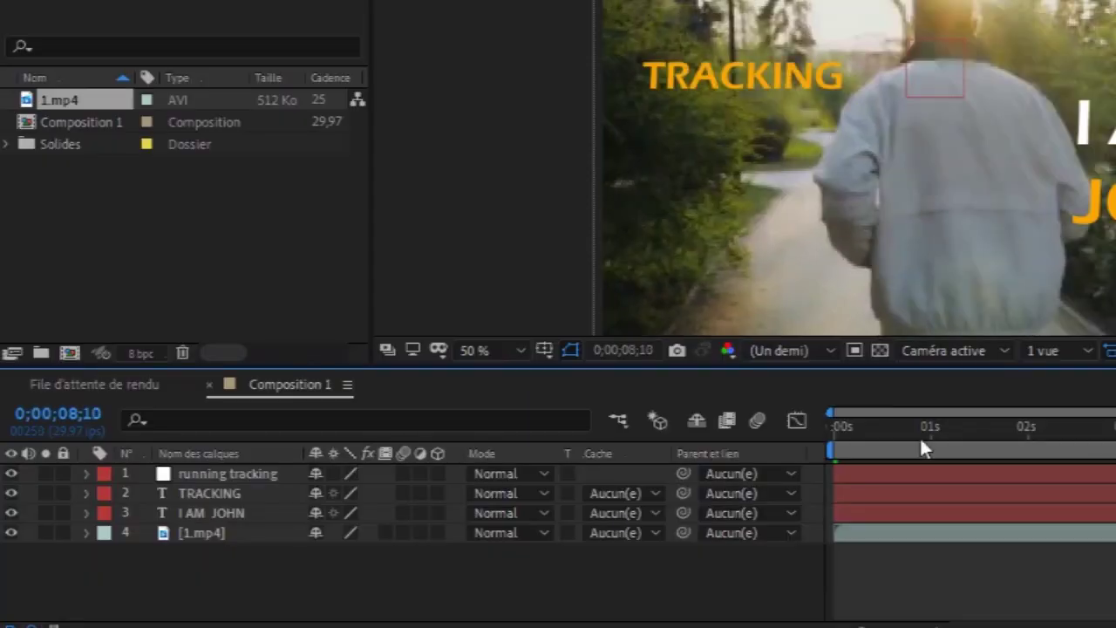
{"action": "left_click_drag", "start_coordinate": [841, 443], "coordinate": [865, 448]}
- Parent the "TRACKING" and "I AM" text layers to the "running tracking" null and return to the composition's first frame
{"action": "left_click", "coordinate": [261, 493]}
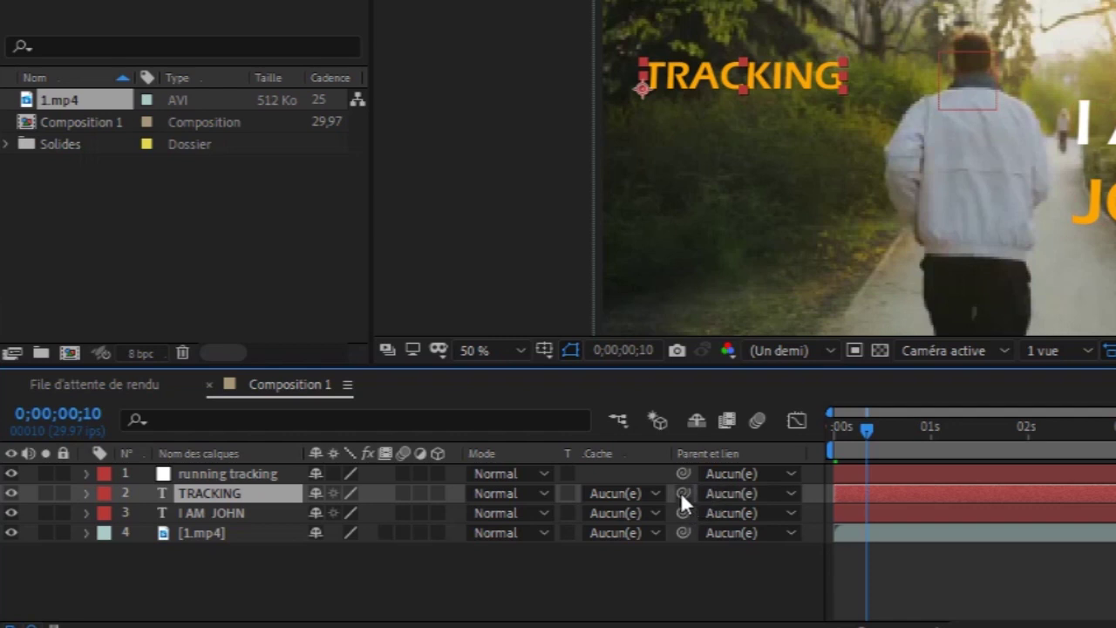
{"action": "left_click_drag", "start_coordinate": [680, 491], "coordinate": [226, 469]}
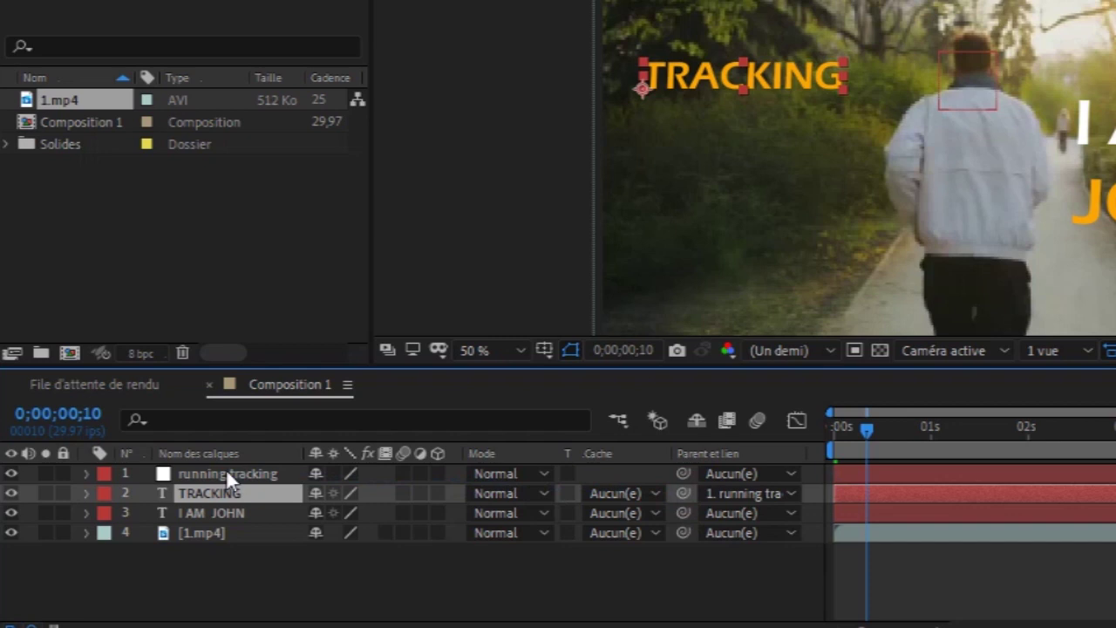
{"action": "left_click", "coordinate": [265, 512]}
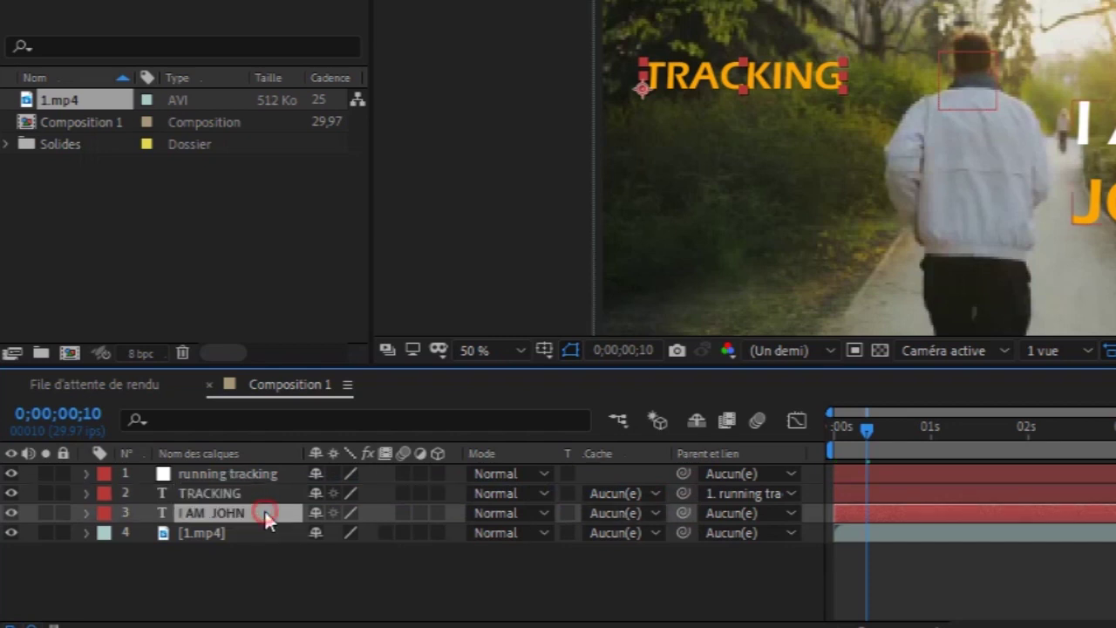
{"action": "left_click_drag", "start_coordinate": [682, 513], "coordinate": [257, 472]}
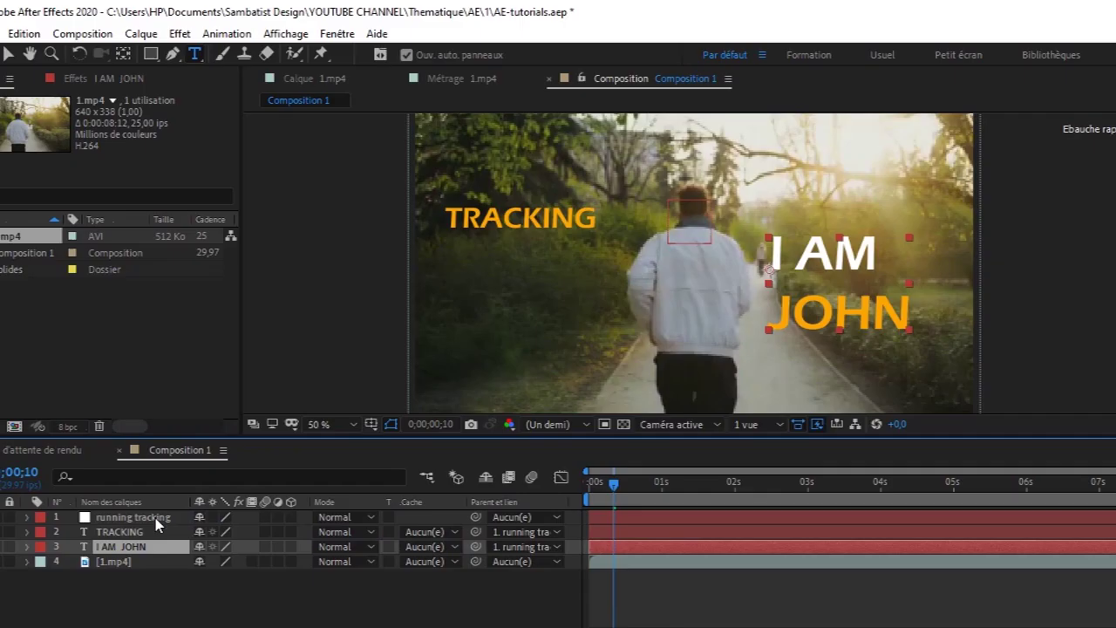
{"action": "key", "text": "Home"}
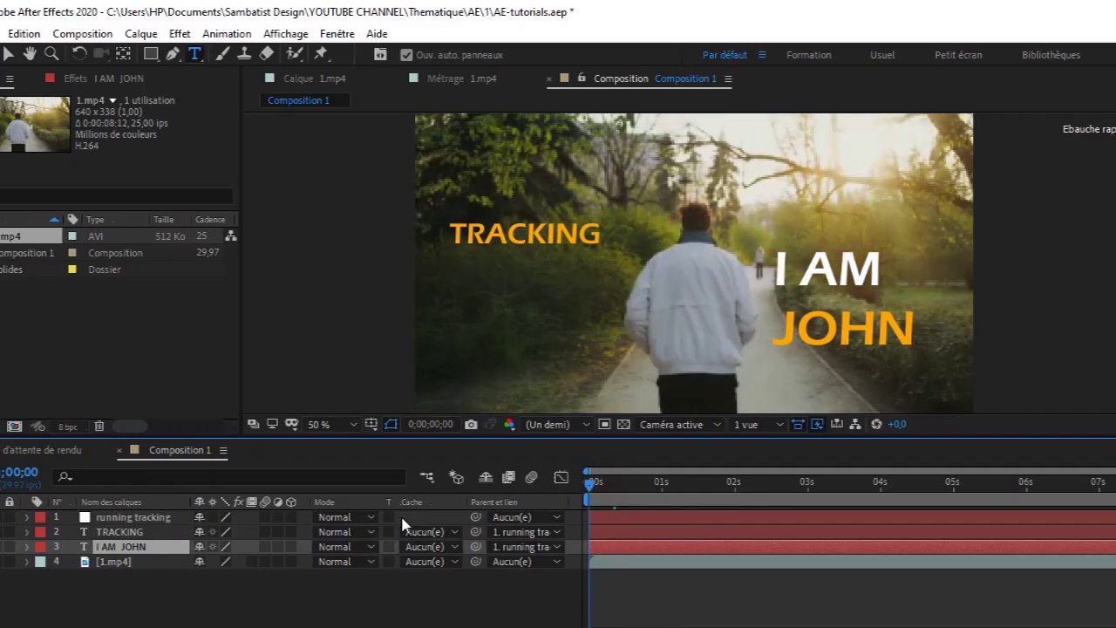